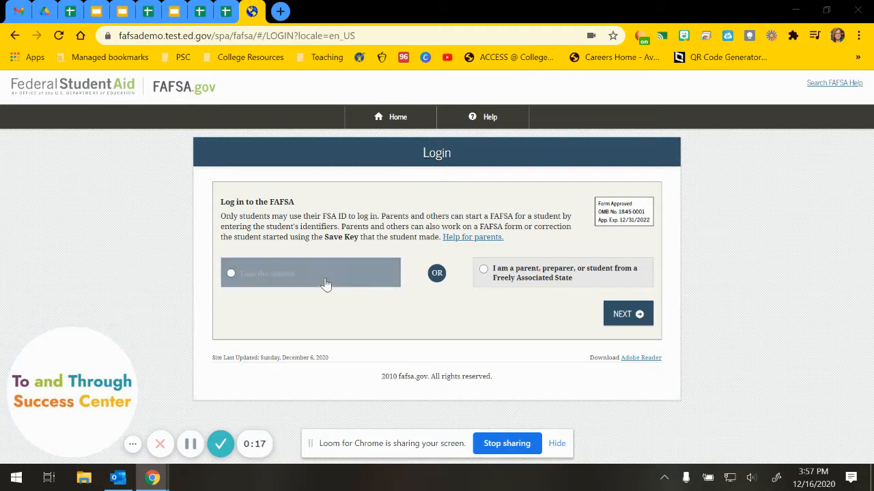
# Choose 'I am the student' and sign in with the student's FSA ID username and password.
pyautogui.click(247, 286)
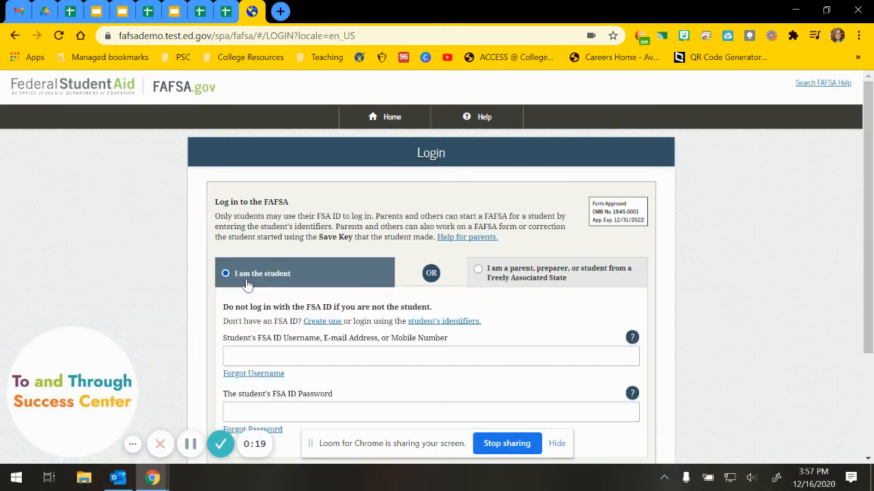
pyautogui.scroll(-2, 253, 273)
pyautogui.click(271, 227)
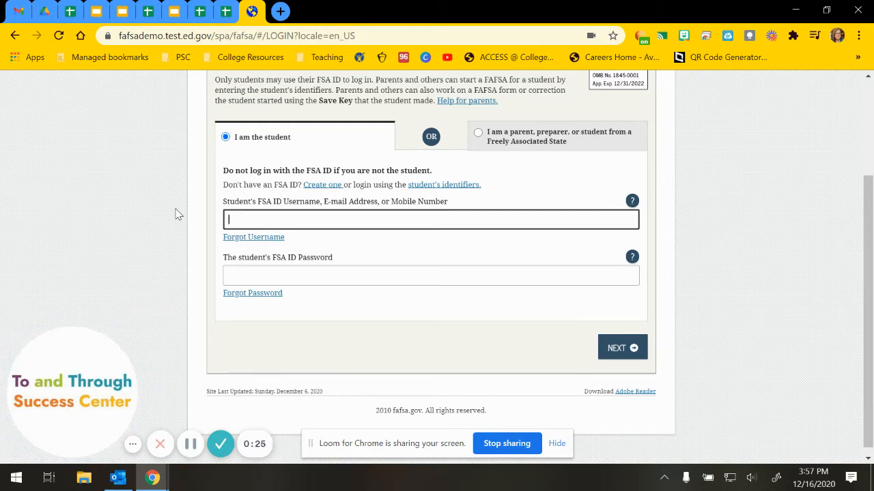
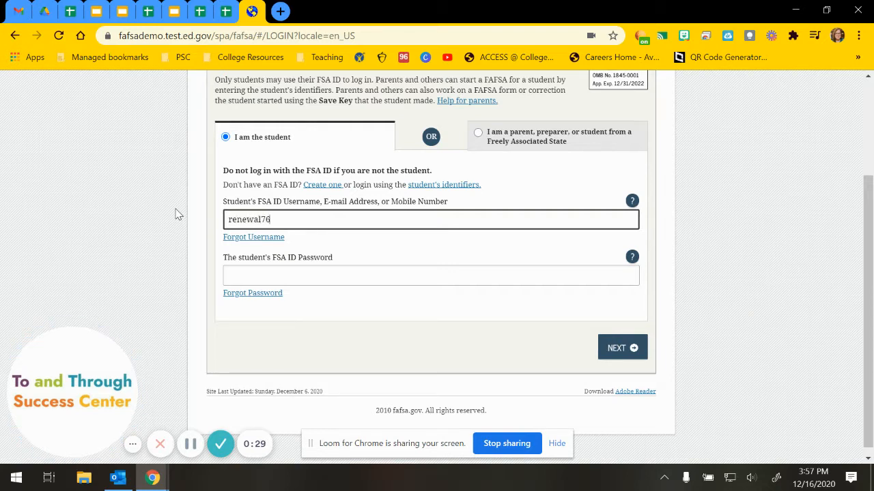
pyautogui.press('Tab')
pyautogui.press('Tab')
pyautogui.press('Tab')
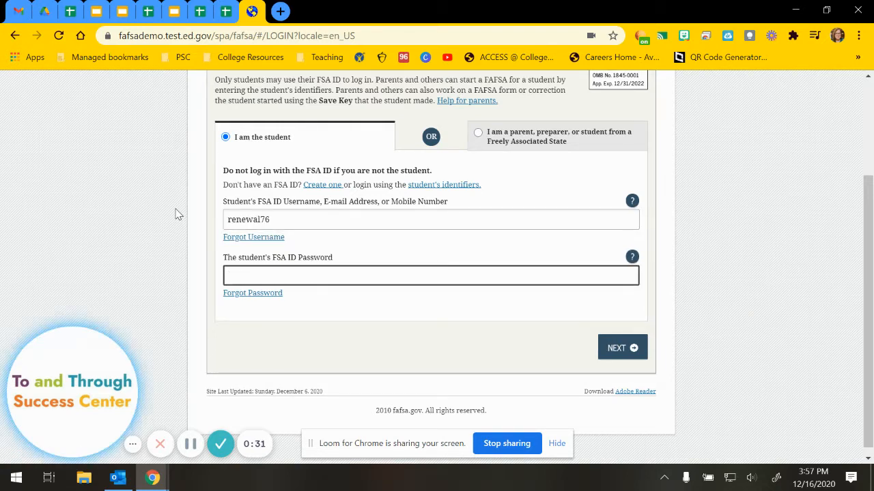
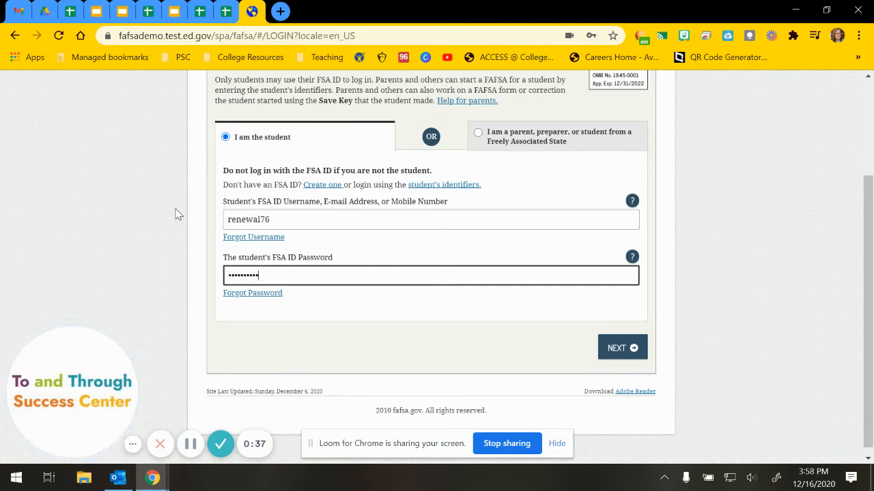
pyautogui.click(617, 349)
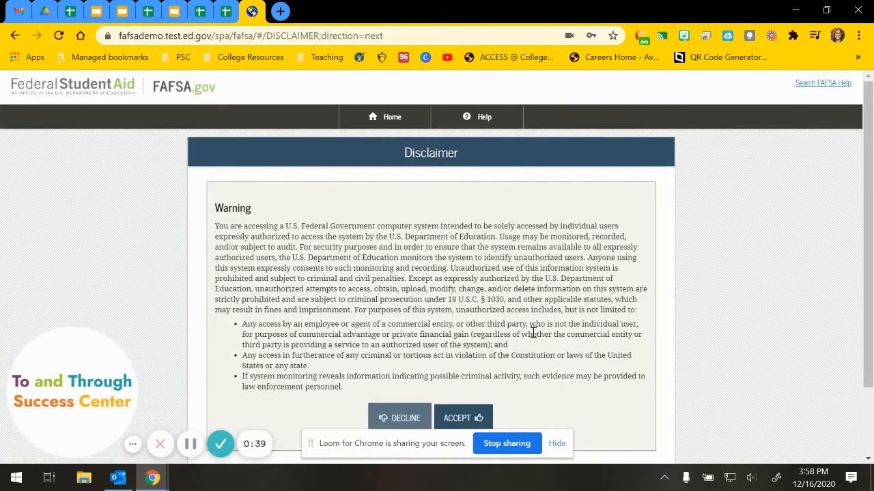
# Accept the FAFSA on the Web disclaimer.
pyautogui.scroll(-1, 401, 287)
pyautogui.scroll(-1, 401, 287)
pyautogui.click(459, 349)
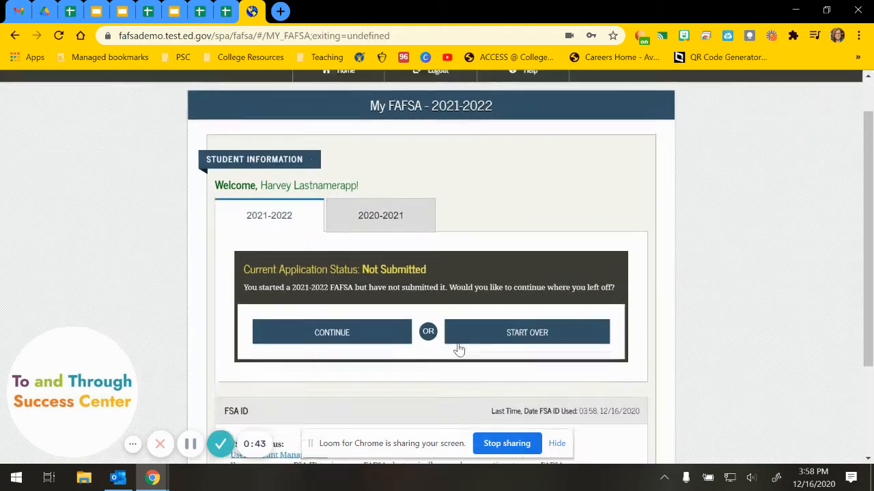
# Discard the unsubmitted 2021-2022 FAFSA and start a new 2021-2022 application.
pyautogui.scroll(-1, 426, 327)
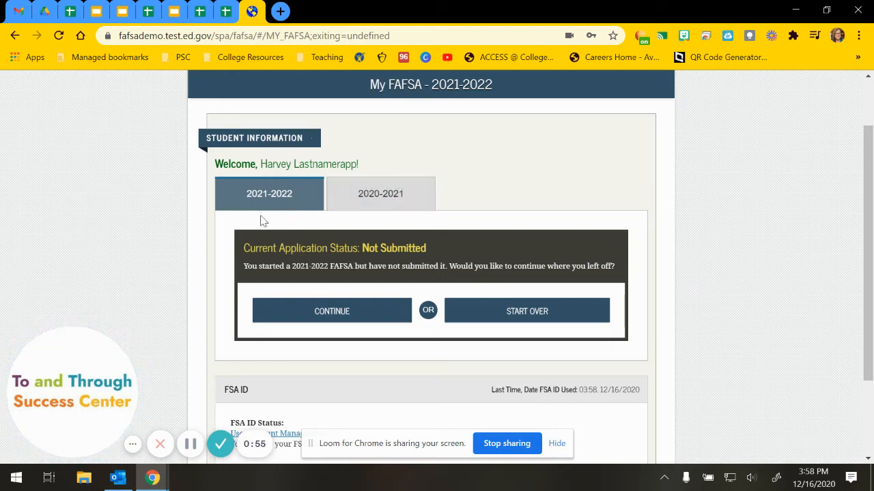
pyautogui.moveTo(262, 165); pyautogui.dragTo(356, 164)
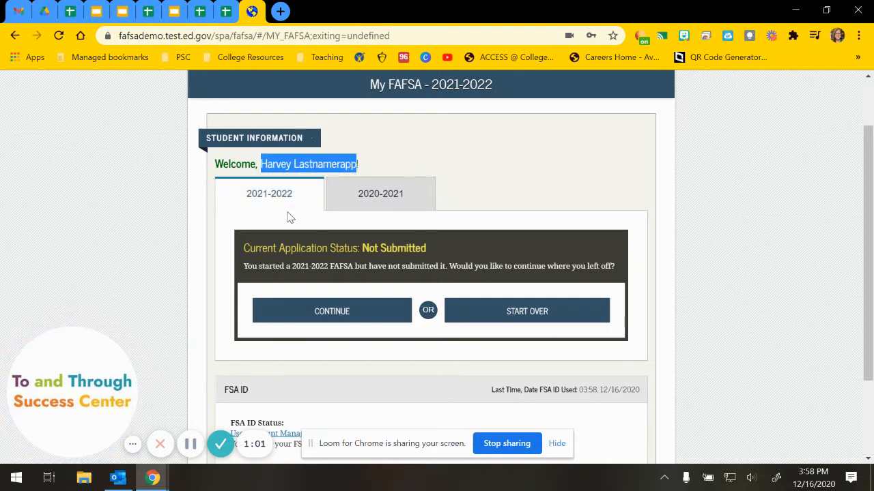
pyautogui.click(265, 203)
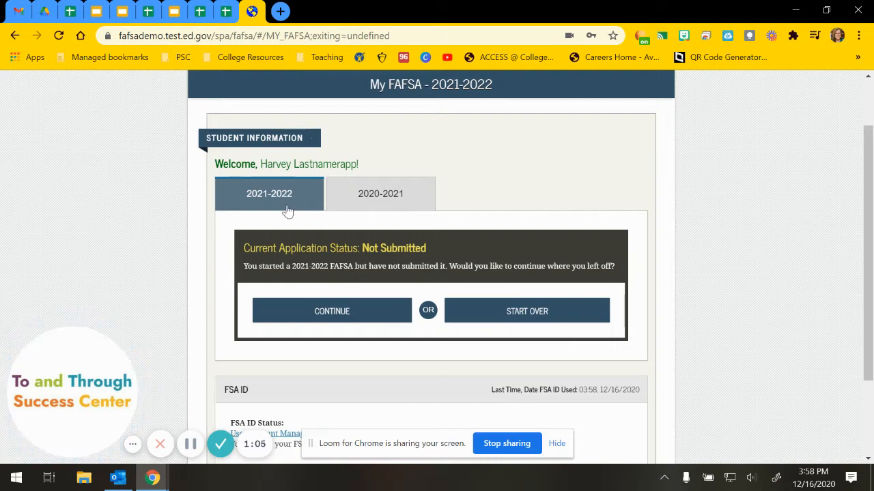
pyautogui.click(511, 321)
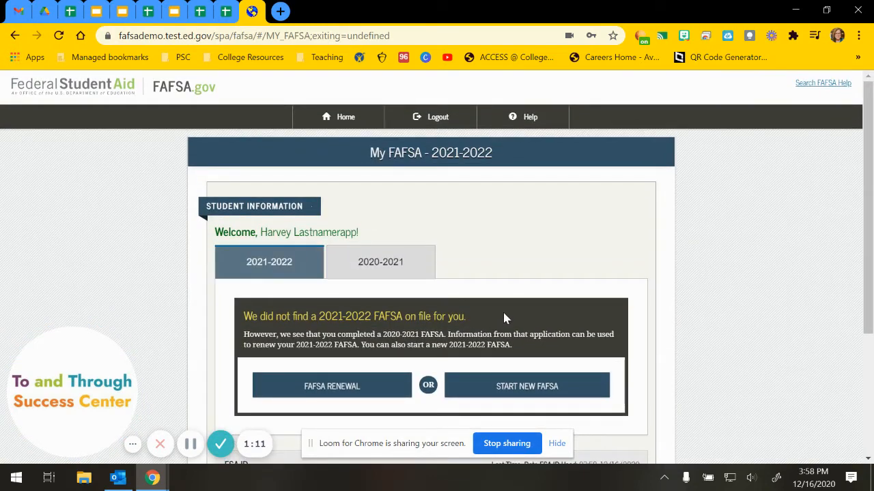
pyautogui.scroll(-1, 504, 317)
pyautogui.click(482, 321)
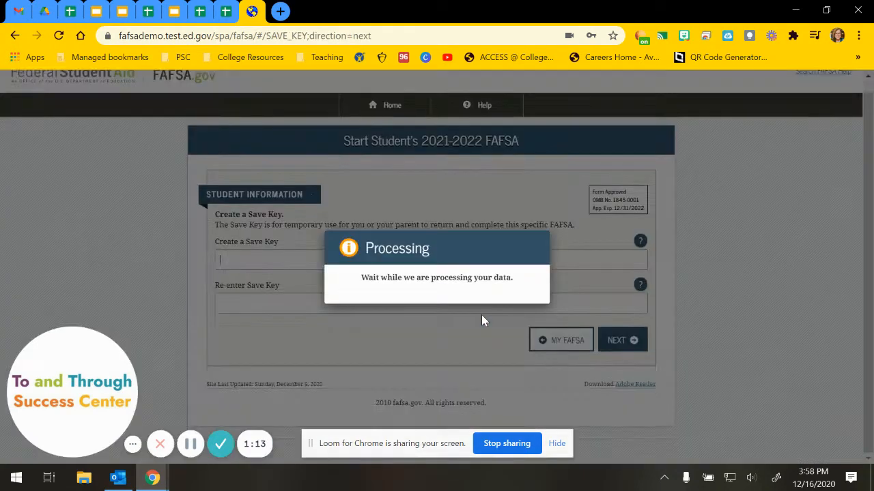
# Enter a Save Key in the Create and Re-enter fields and submit it.
pyautogui.click(312, 272)
pyautogui.write('••')
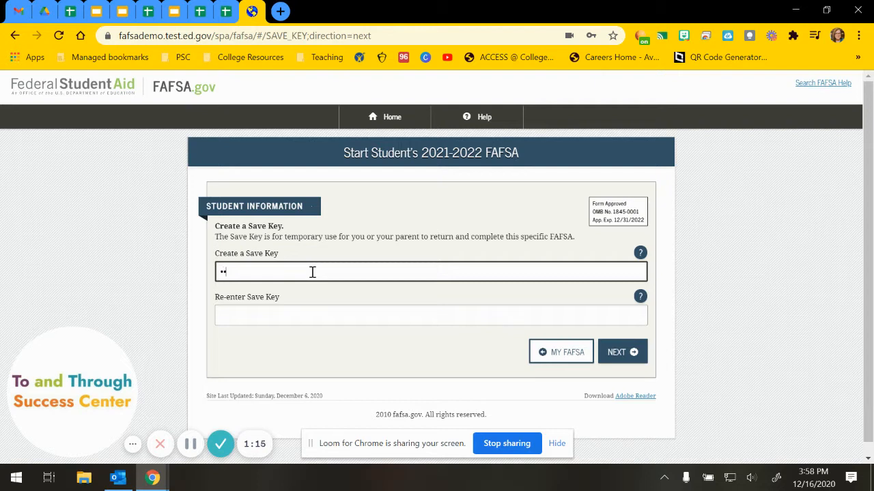
pyautogui.write('••')
pyautogui.moveTo(271, 273); pyautogui.dragTo(194, 278)
pyautogui.click(238, 322)
pyautogui.write('•')
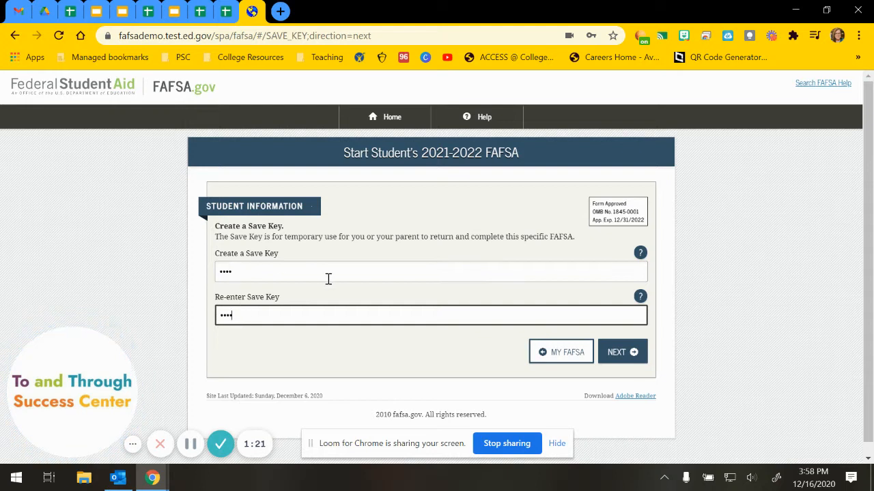
pyautogui.click(625, 357)
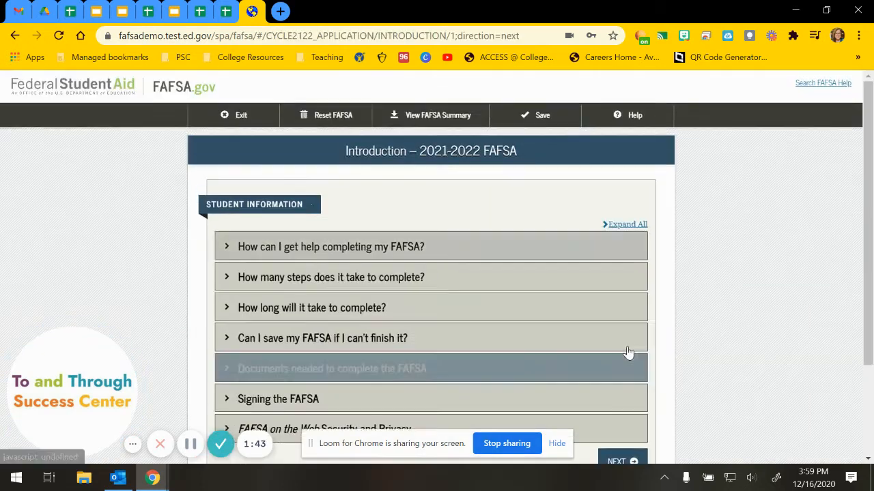
# Review 'Documents needed to complete the FAFSA' and continue past the Introduction page.
pyautogui.scroll(-2, 737, 308)
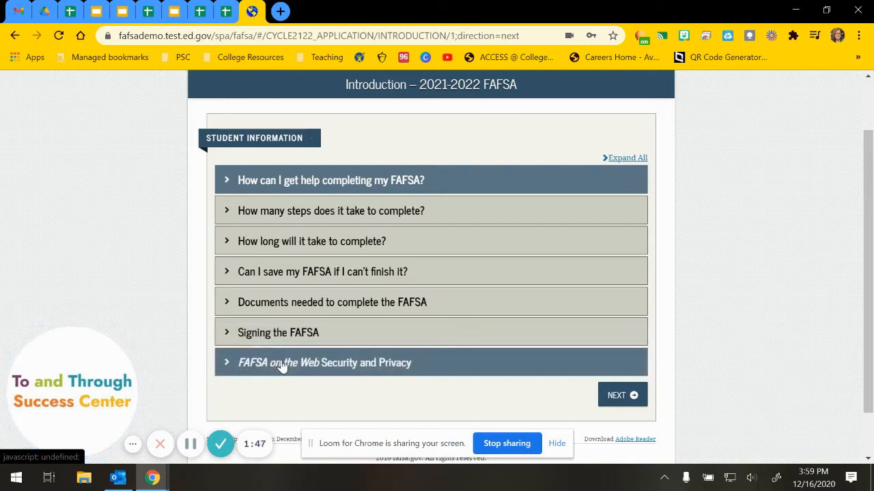
pyautogui.click(249, 302)
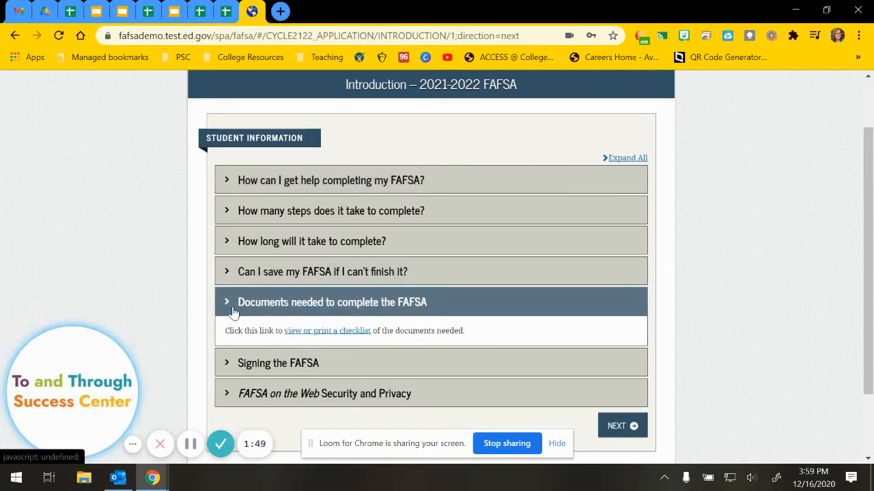
pyautogui.click(232, 308)
pyautogui.scroll(-2, 585, 380)
pyautogui.click(618, 340)
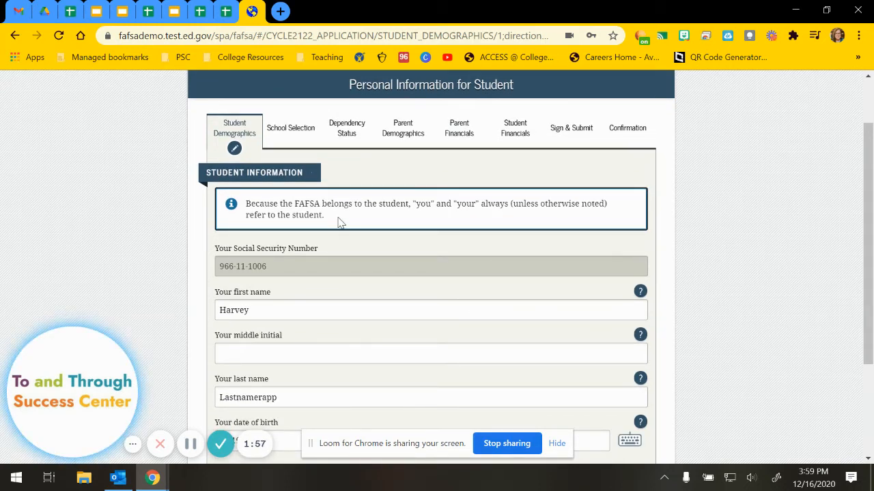
# Confirm the prefilled personal details and enter the student's telephone number on the E-mail and Phone page.
pyautogui.scroll(-1, 280, 273)
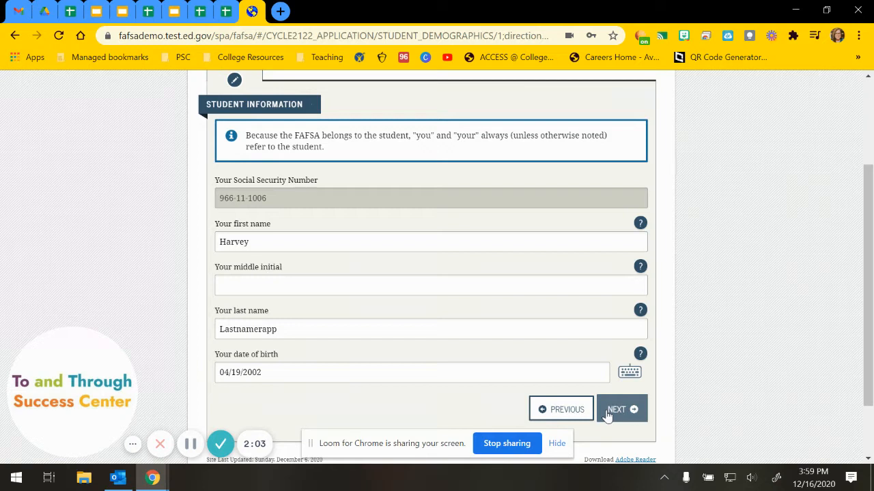
pyautogui.click(615, 410)
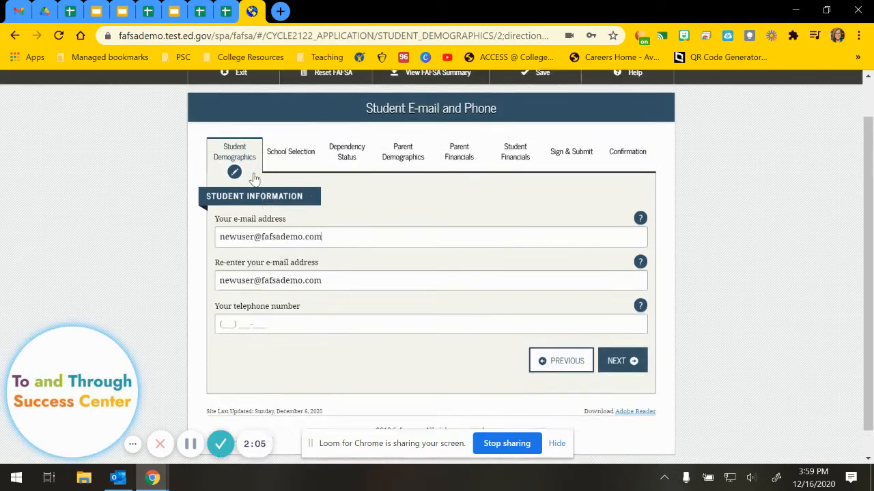
pyautogui.scroll(-1, 290, 234)
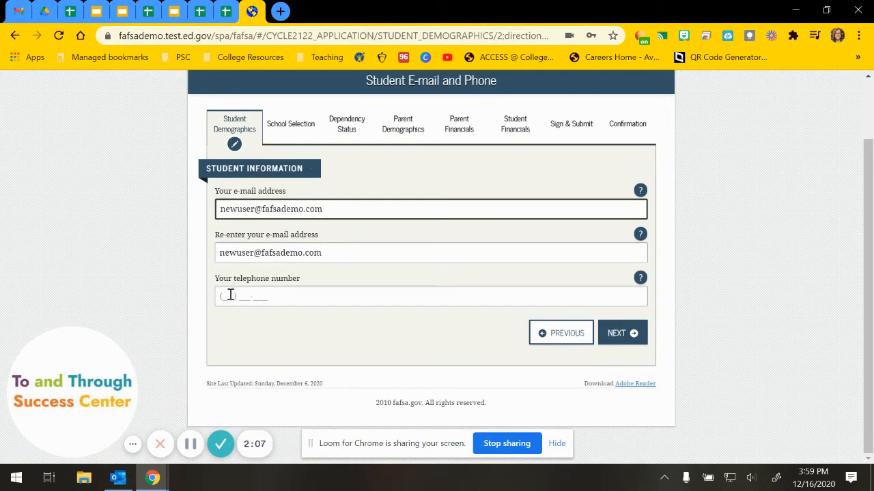
pyautogui.click(227, 297)
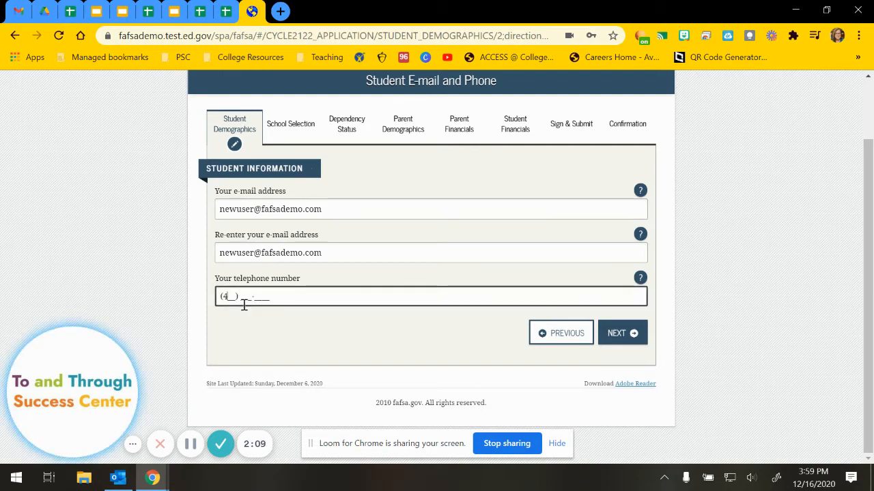
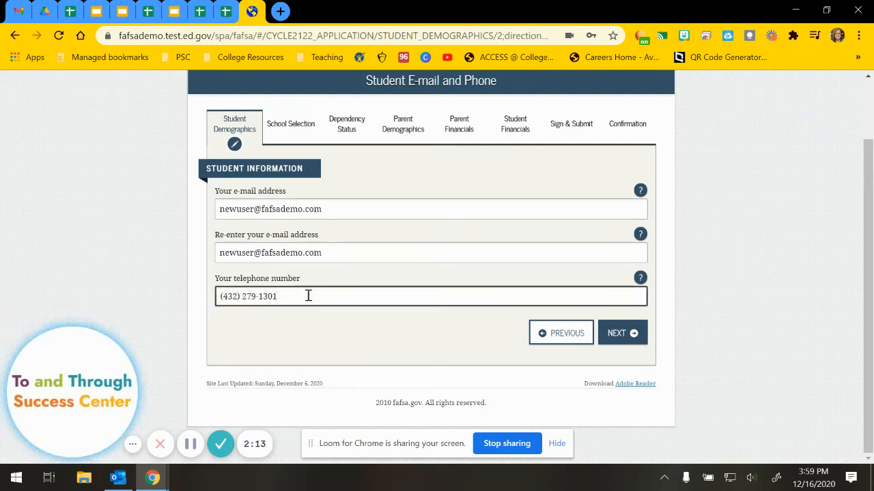
pyautogui.click(599, 333)
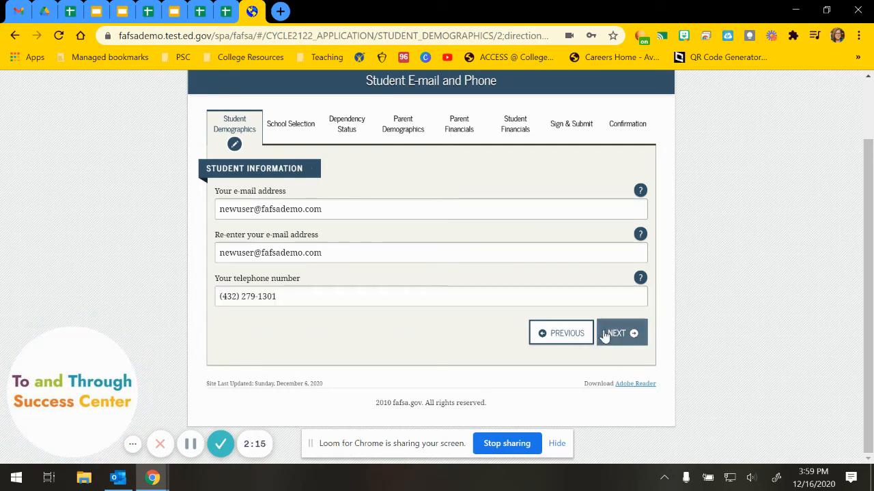
pyautogui.scroll(-1, 439, 330)
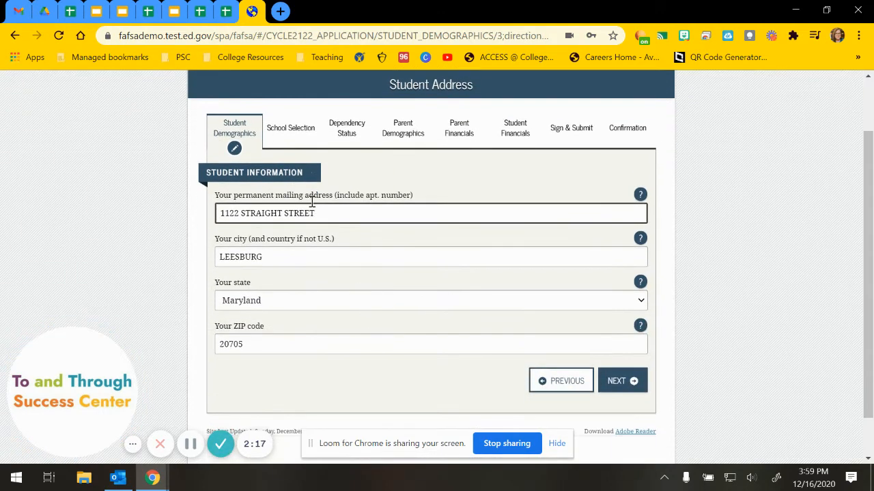
# Confirm the address, answer Yes to 5-year Maryland residency, and select U.S. citizen or national.
pyautogui.click(619, 383)
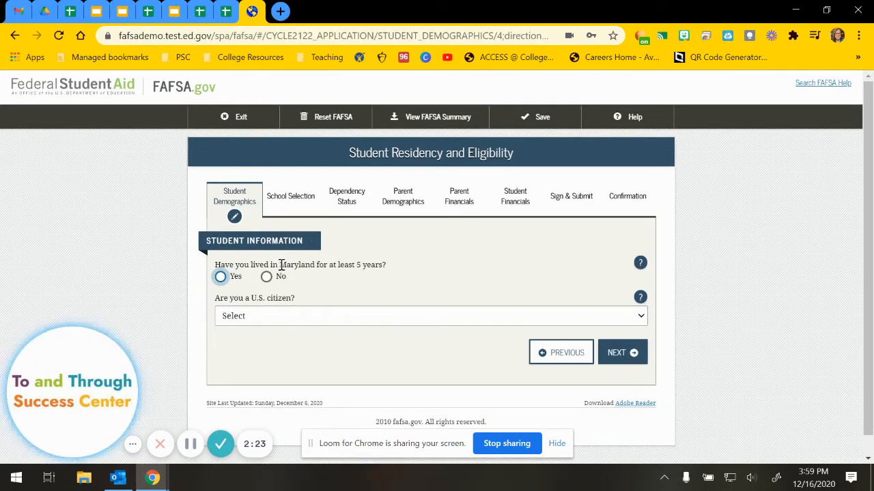
pyautogui.moveTo(279, 265); pyautogui.dragTo(315, 264)
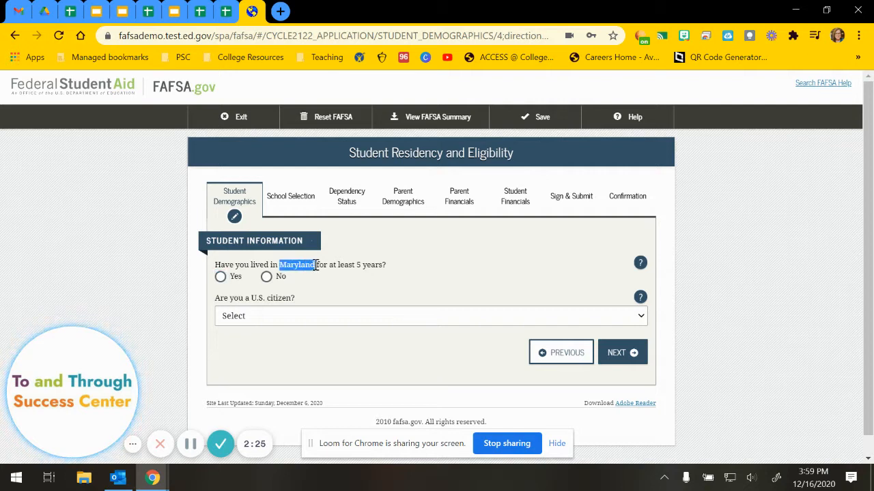
pyautogui.click(219, 278)
pyautogui.click(305, 322)
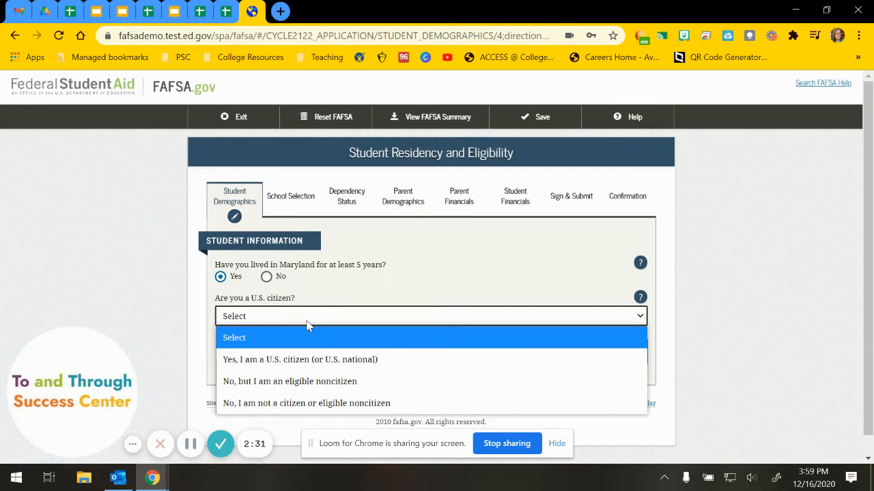
pyautogui.click(304, 362)
pyautogui.click(601, 360)
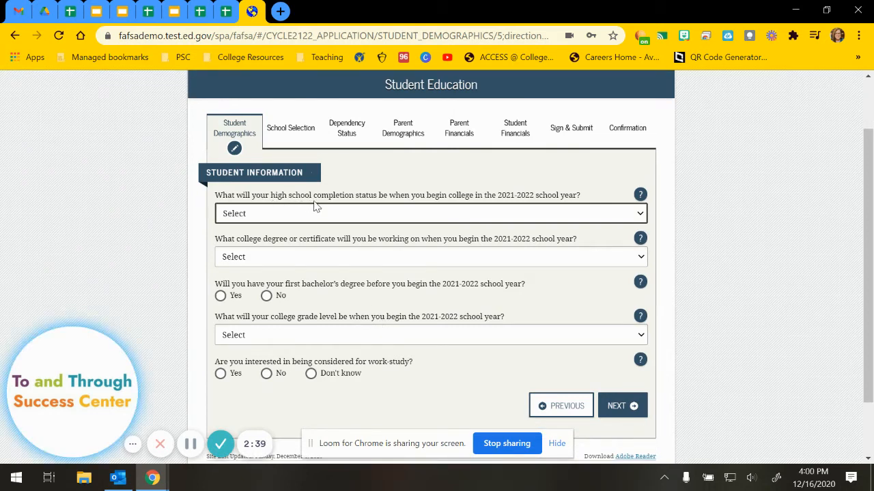
# Set high school completion to High school diploma and the degree goal to 1st bachelor's degree.
pyautogui.click(388, 213)
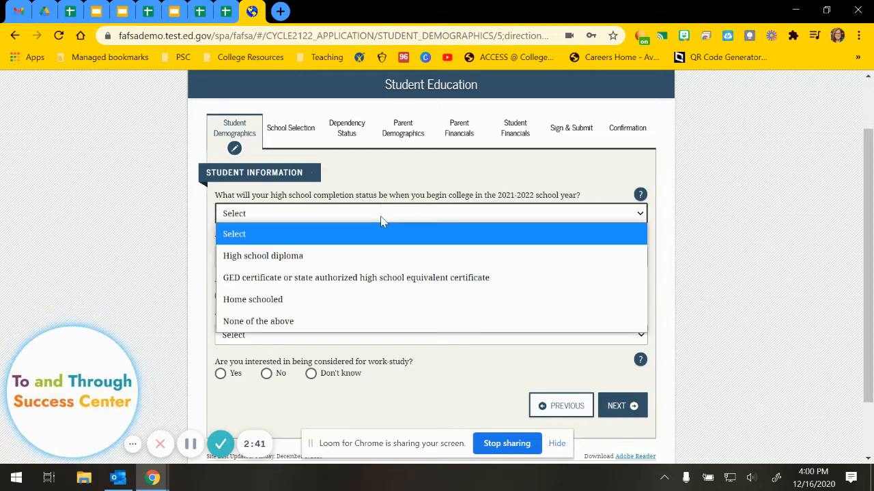
pyautogui.click(252, 259)
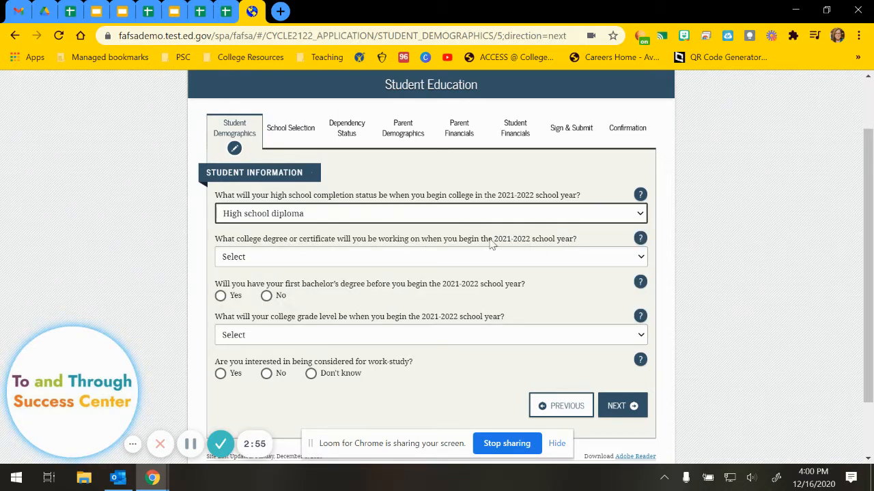
pyautogui.moveTo(493, 243); pyautogui.dragTo(531, 247)
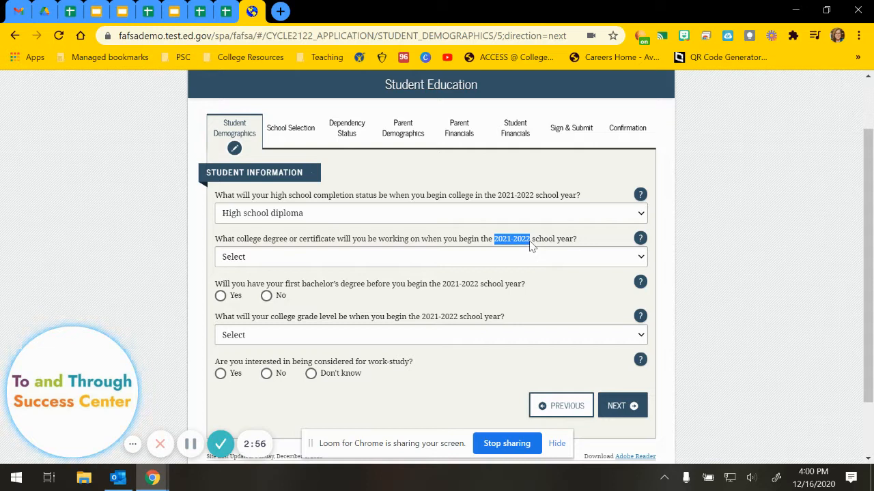
pyautogui.click(410, 265)
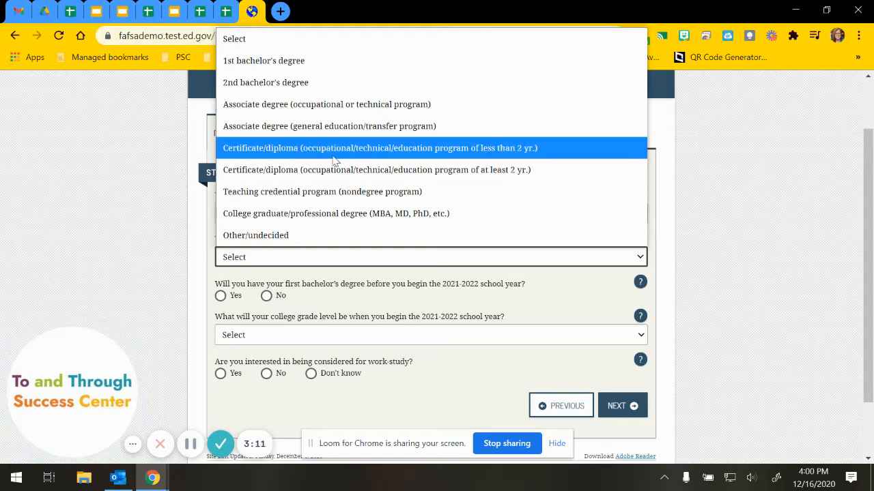
pyautogui.click(279, 63)
pyautogui.scroll(-1, 176, 262)
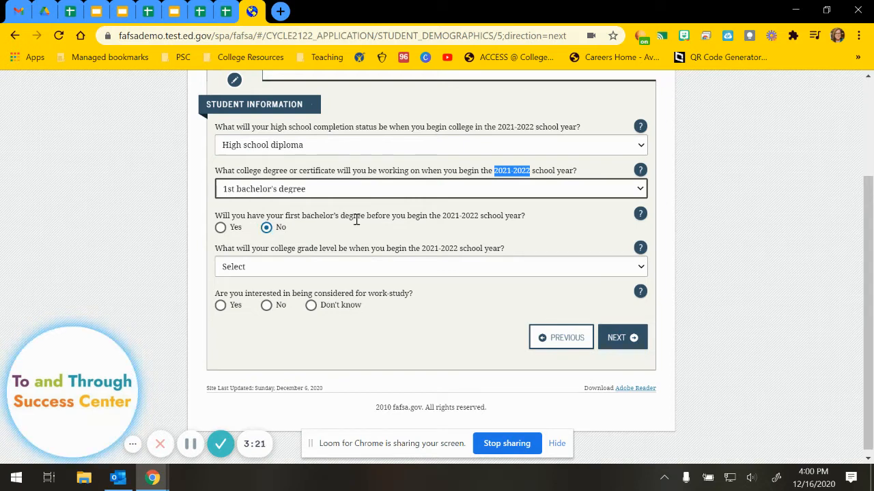
# Set the college grade level to 2nd yr./sophomore.
pyautogui.moveTo(442, 216); pyautogui.dragTo(491, 215)
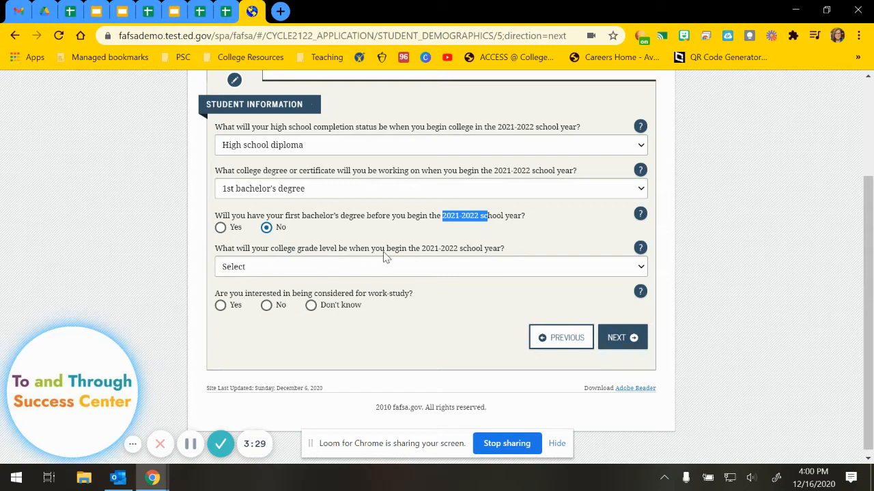
pyautogui.click(422, 252)
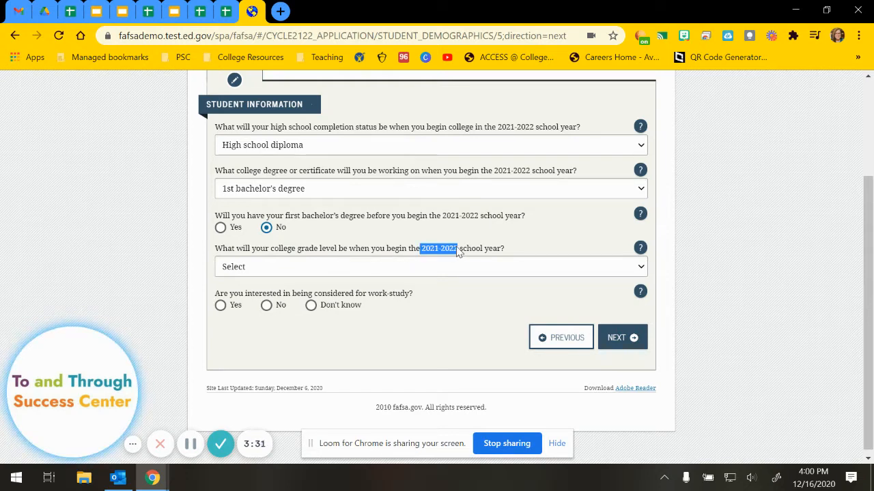
pyautogui.click(397, 273)
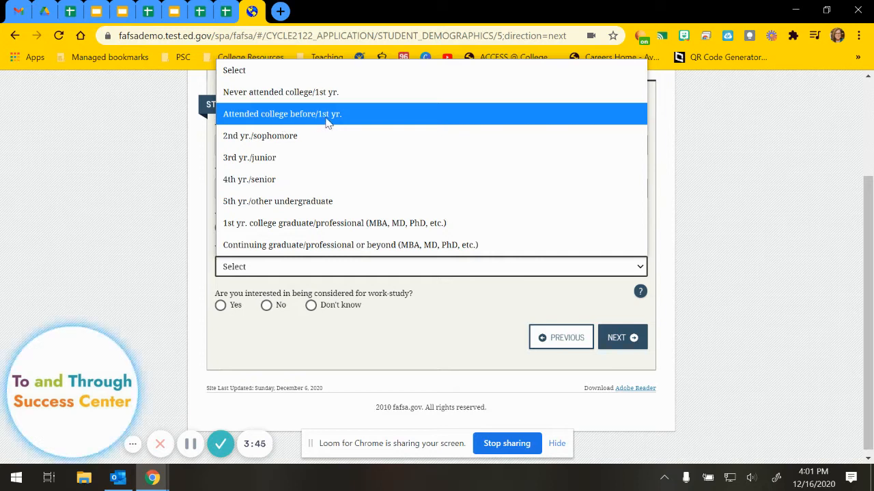
pyautogui.click(244, 140)
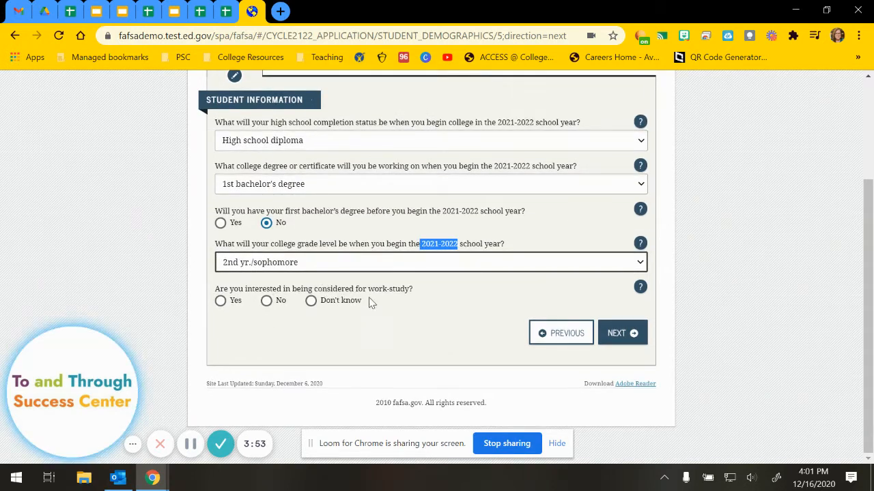
# Answer Don't know for work-study interest after reading its help explanation.
pyautogui.click(311, 301)
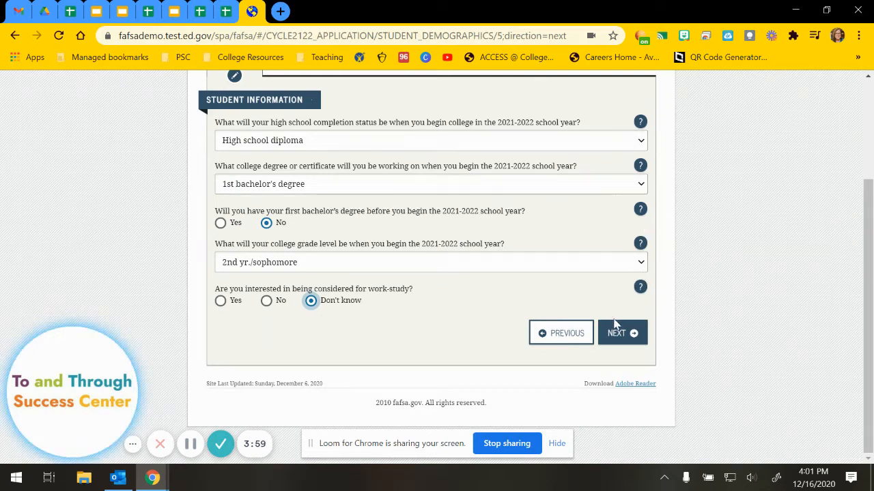
pyautogui.click(640, 287)
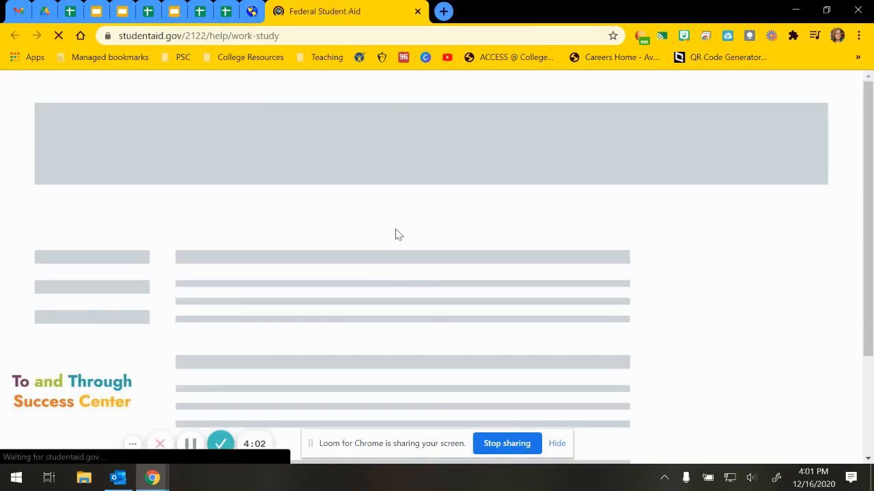
pyautogui.scroll(-1, 380, 282)
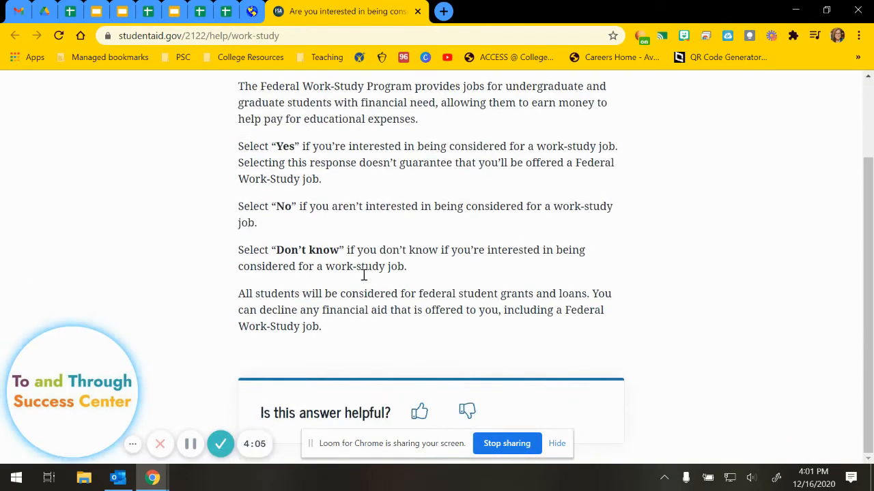
pyautogui.click(417, 11)
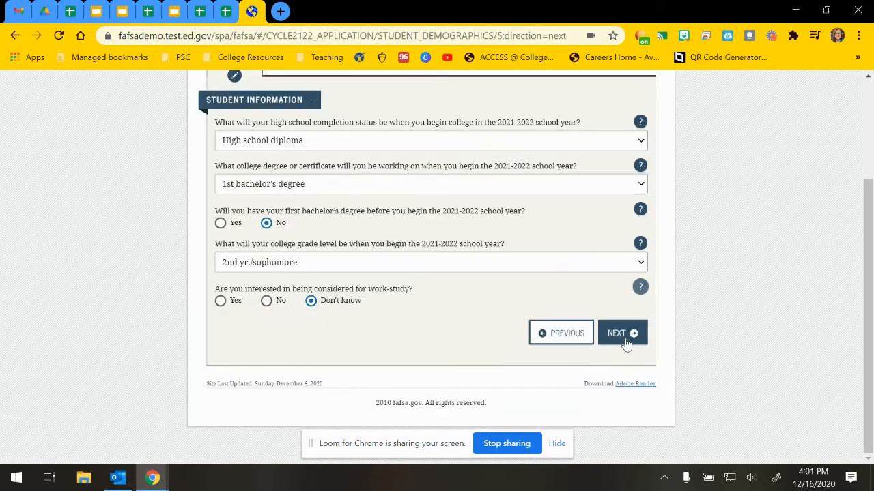
pyautogui.click(643, 341)
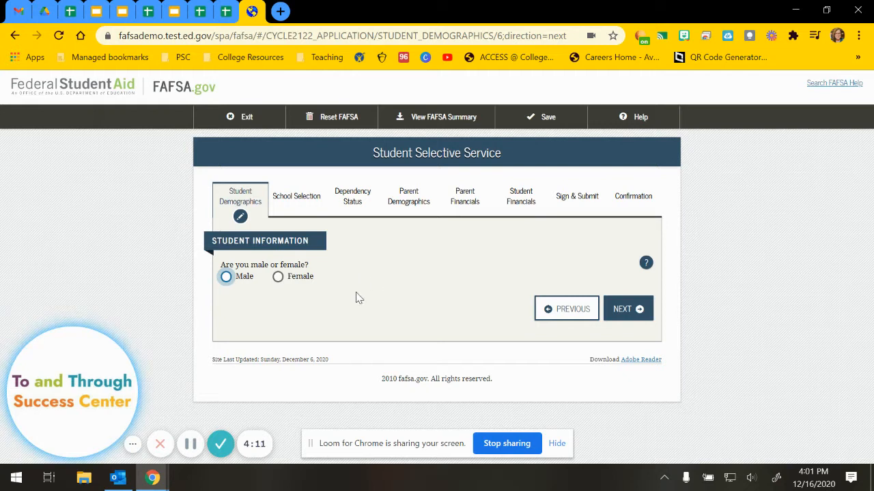
# Mark the student as Male and answer Yes to Selective Service registration.
pyautogui.click(226, 278)
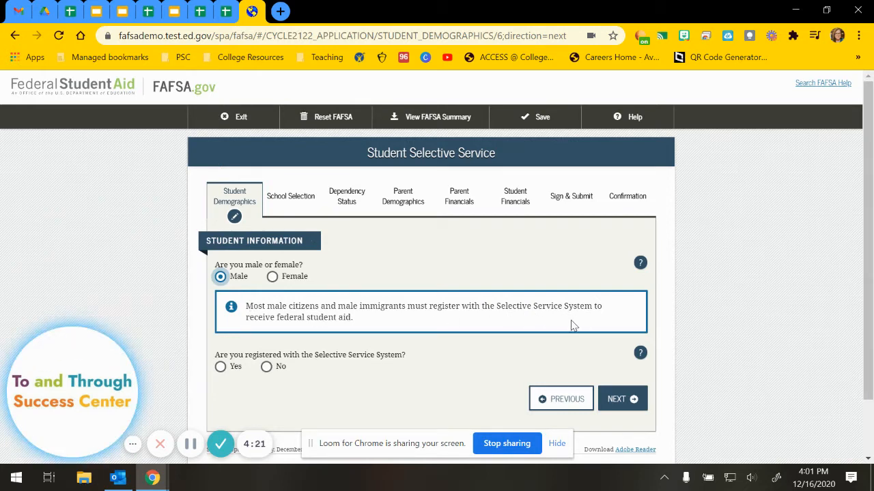
pyautogui.scroll(-2, 267, 351)
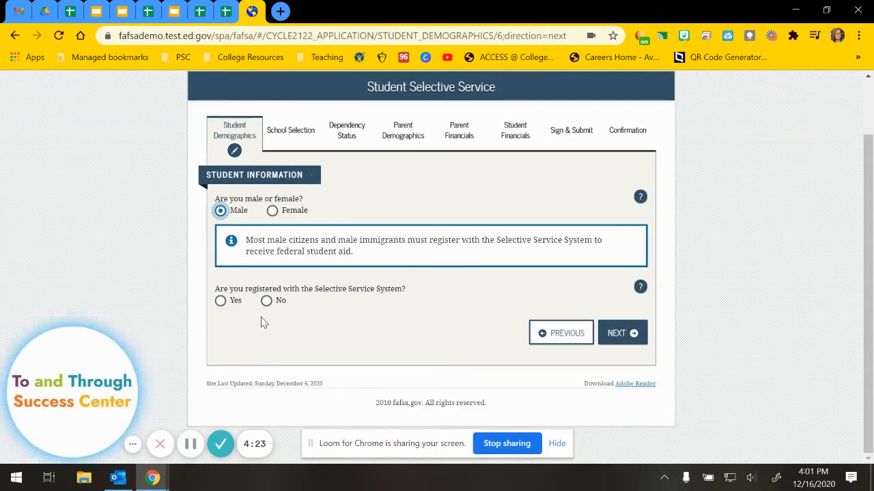
pyautogui.click(221, 301)
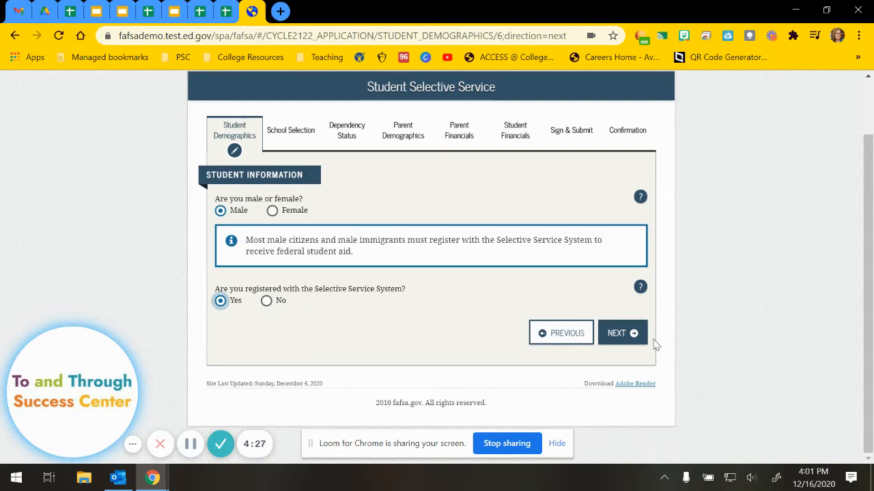
pyautogui.click(621, 333)
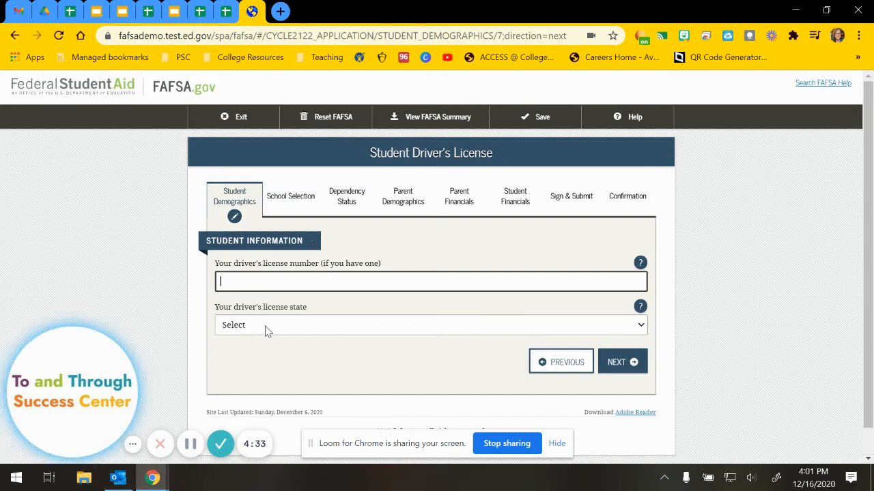
# Skip the license, answer No to foster care, set Parent 1 High School, Parent 2 Middle School/Jr. High.
pyautogui.click(618, 365)
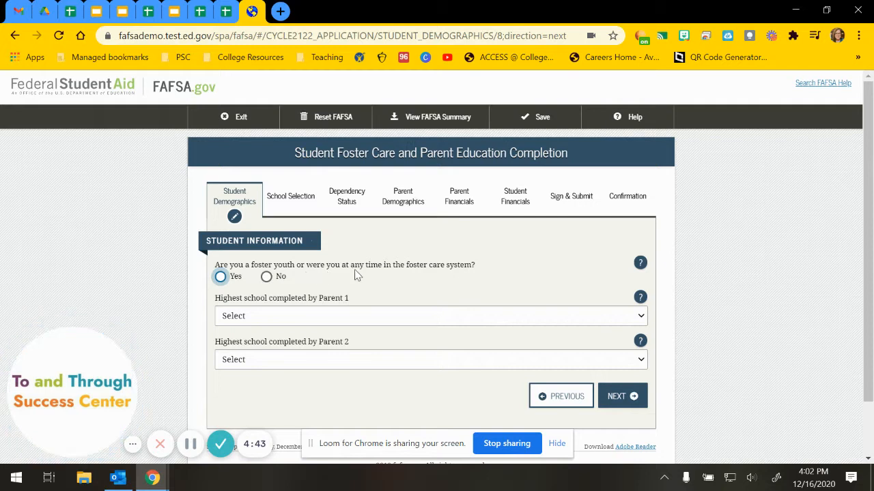
pyautogui.click(266, 276)
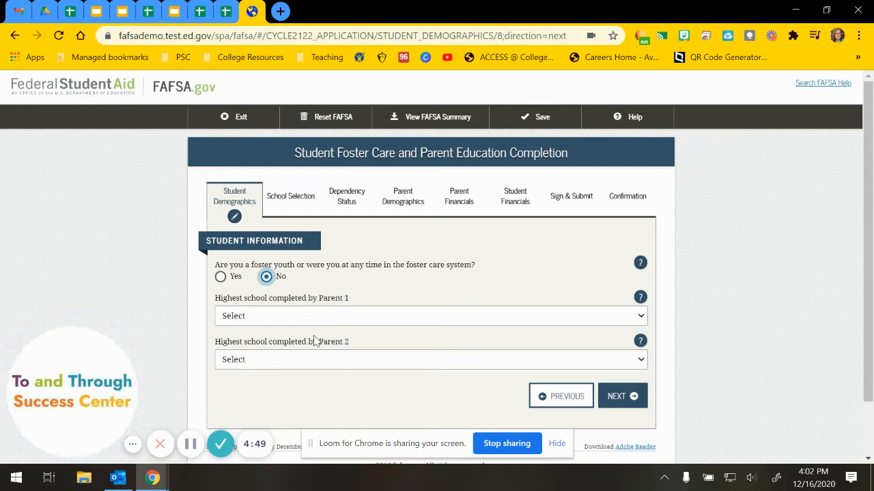
pyautogui.click(356, 316)
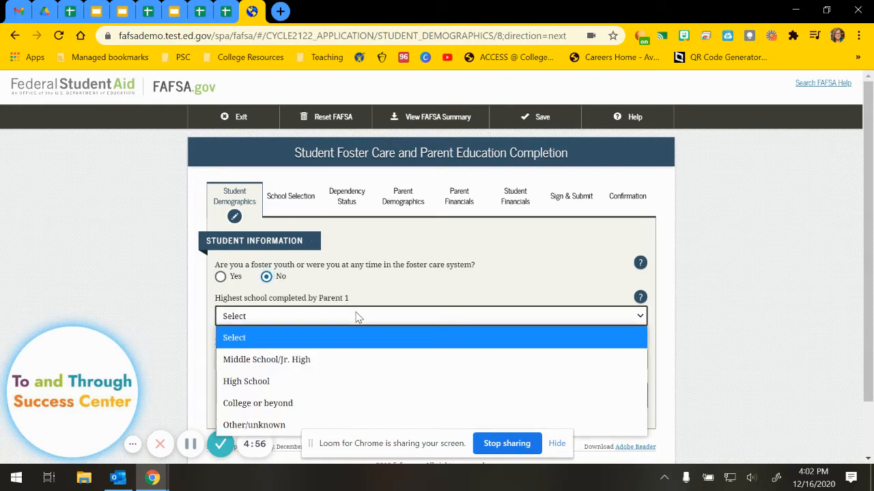
pyautogui.click(276, 386)
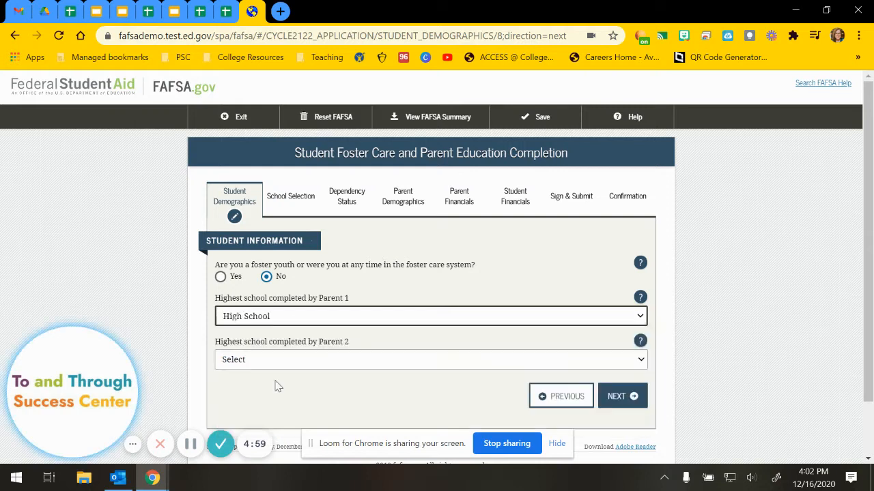
pyautogui.click(331, 366)
pyautogui.click(301, 271)
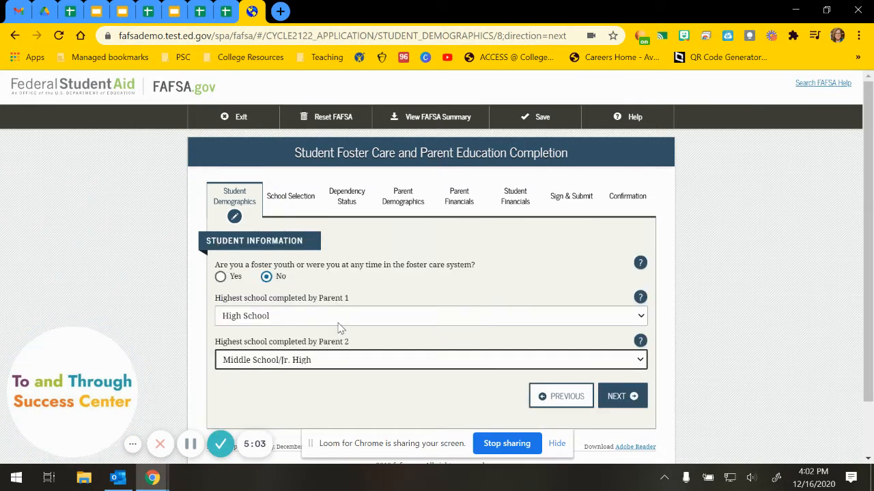
pyautogui.click(618, 398)
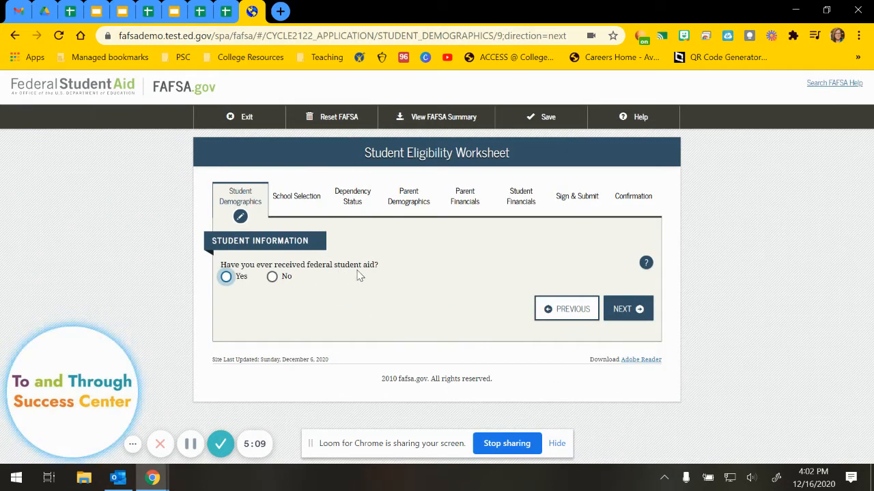
# Answer Yes to prior federal student aid and No to the drug-conviction question, then continue.
pyautogui.click(646, 264)
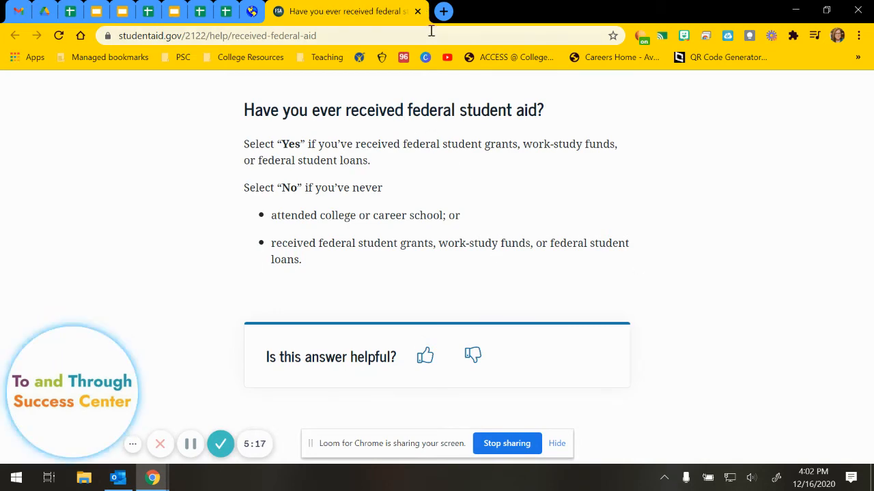
pyautogui.click(417, 12)
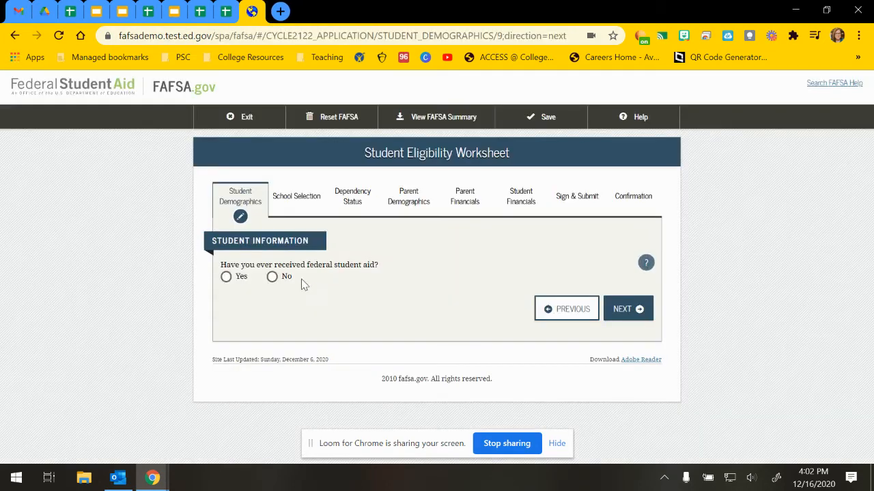
pyautogui.click(229, 278)
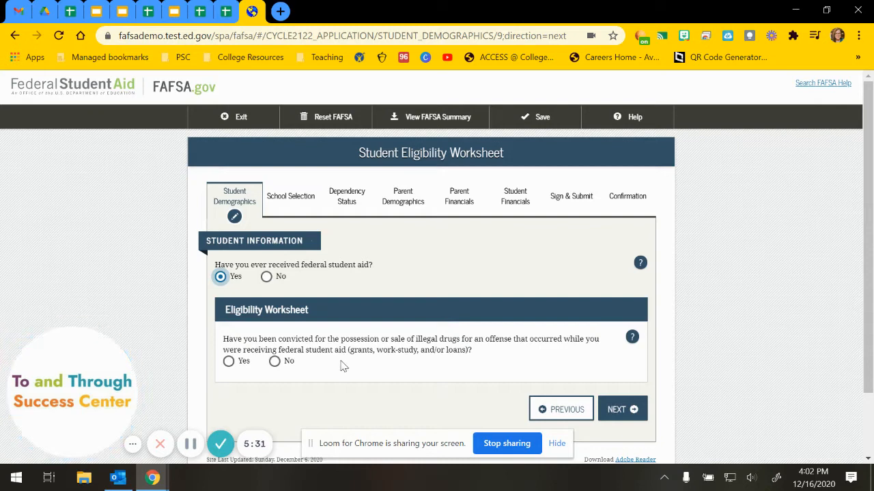
pyautogui.click(273, 366)
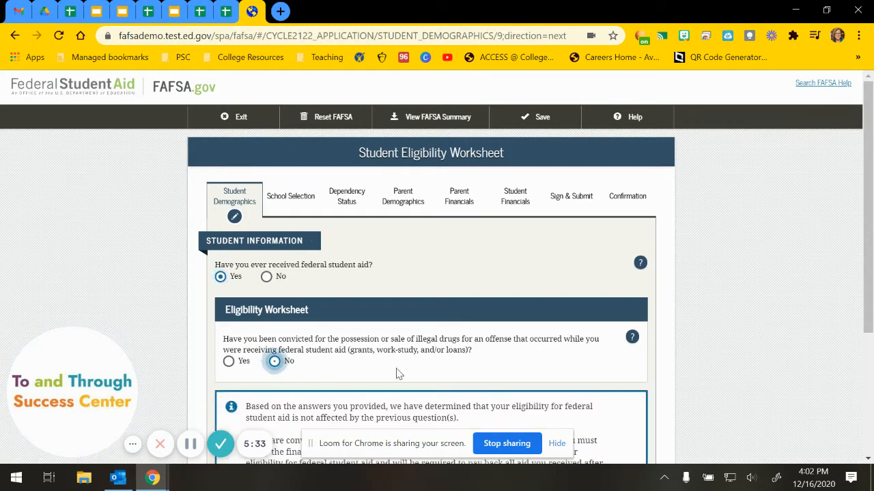
pyautogui.scroll(-3, 444, 357)
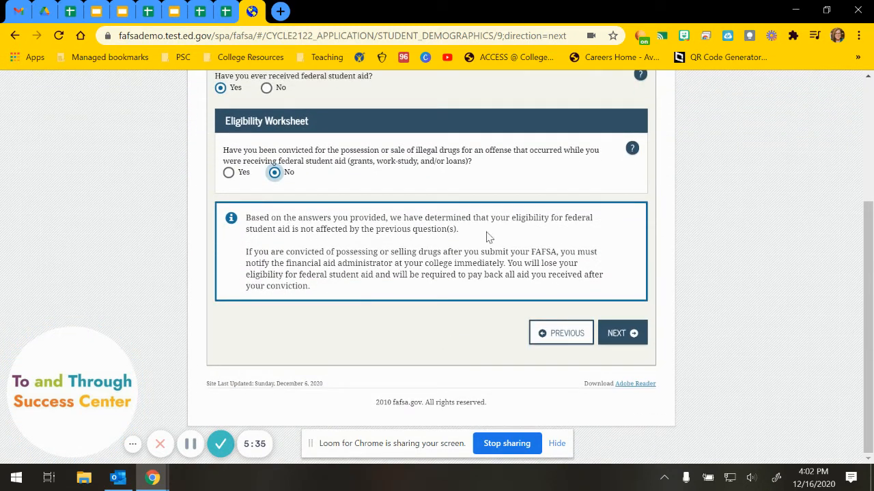
pyautogui.click(626, 341)
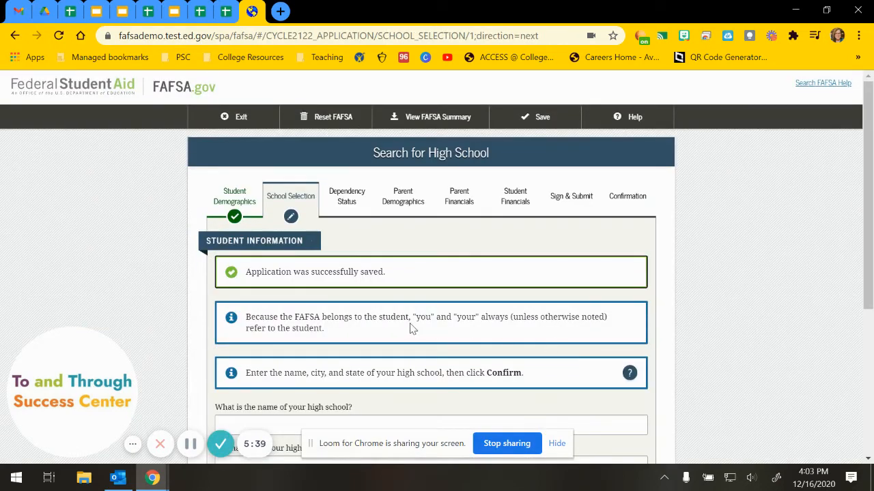
# Search for Permian High School in Odessa, Texas.
pyautogui.scroll(-2, 411, 329)
pyautogui.scroll(-1, 412, 329)
pyautogui.click(241, 217)
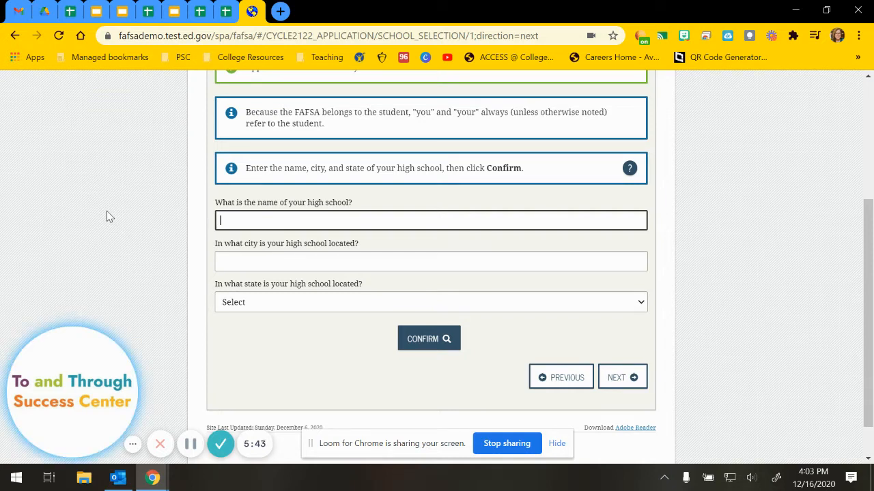
pyautogui.write('Per')
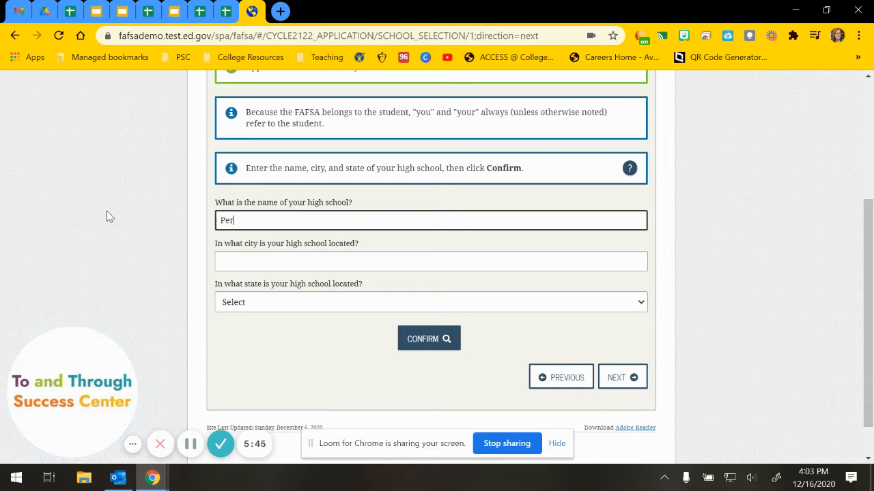
pyautogui.write('mian High School')
pyautogui.press('Tab')
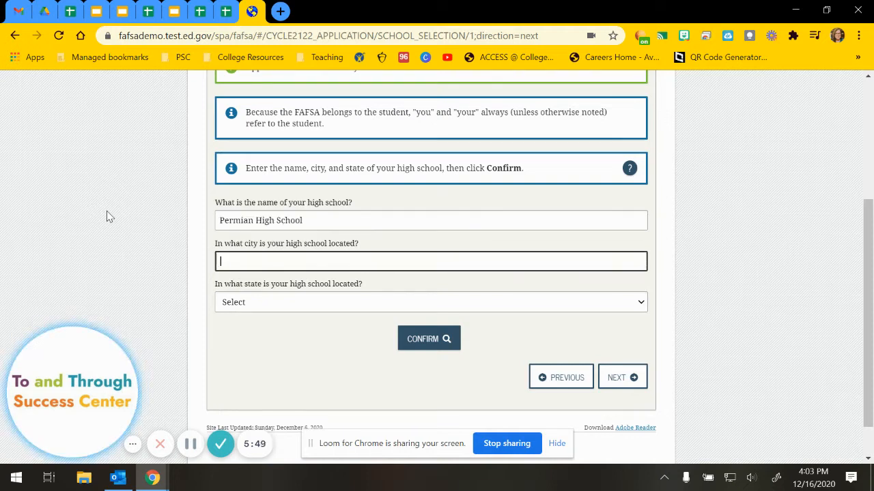
pyautogui.write('Odessa')
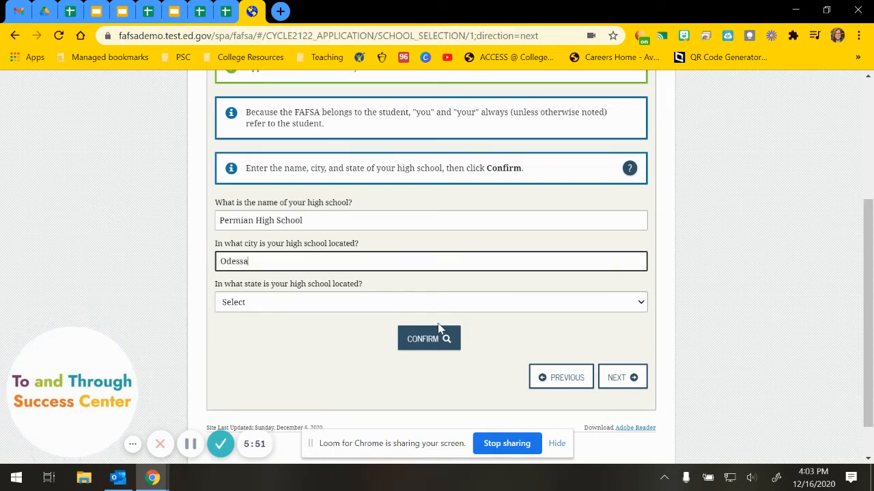
pyautogui.click(438, 329)
pyautogui.click(298, 368)
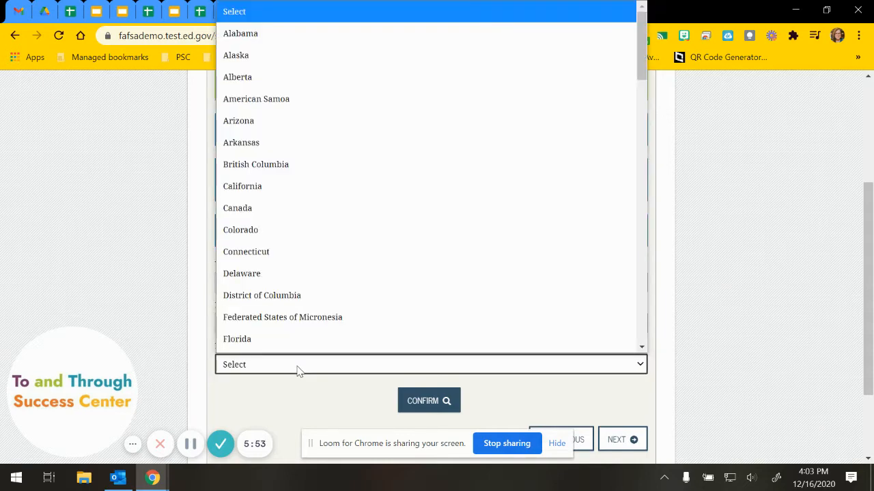
pyautogui.write('tex')
pyautogui.press('Return')
pyautogui.click(427, 403)
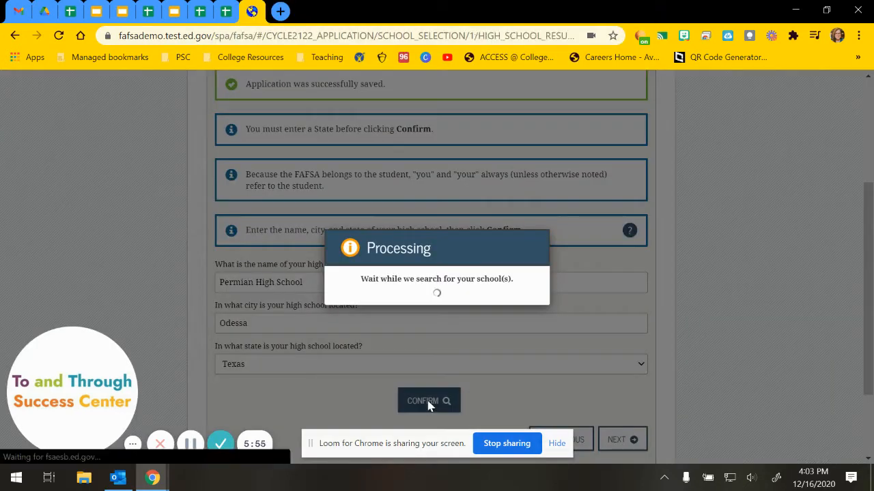
# Select Permian H S from the results as the student's high school and continue.
pyautogui.scroll(-4, 375, 357)
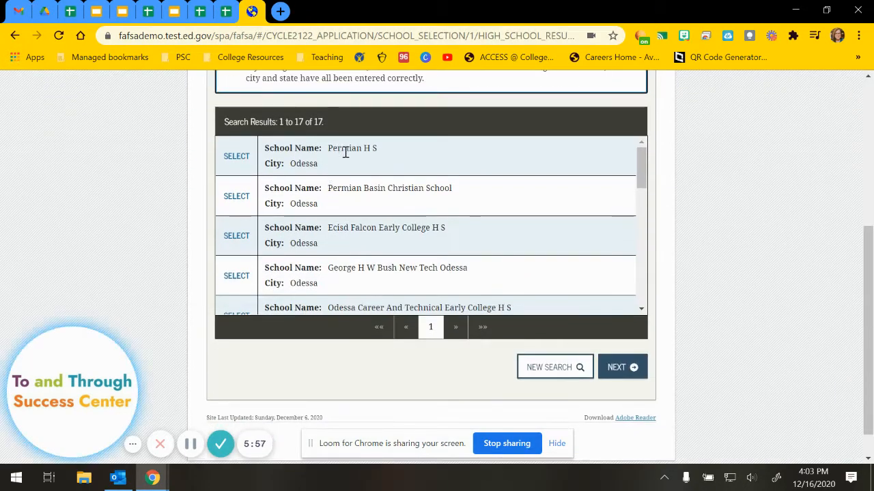
pyautogui.tripleClick(377, 149)
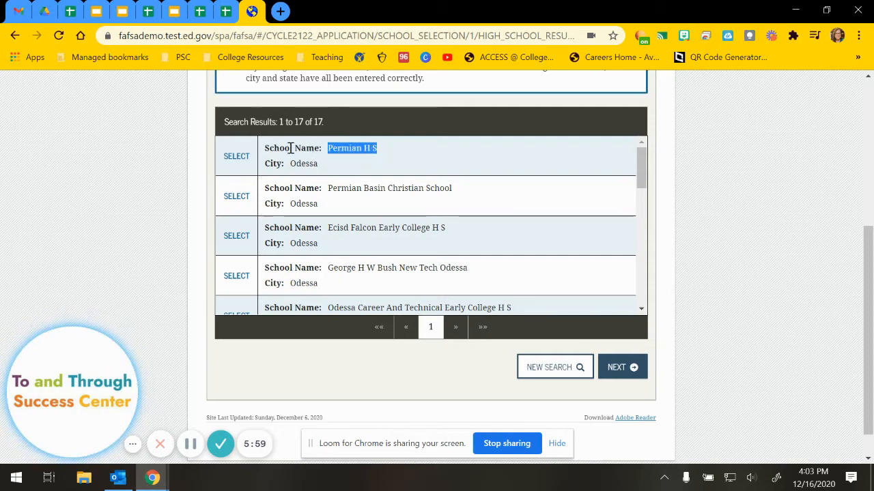
pyautogui.click(236, 158)
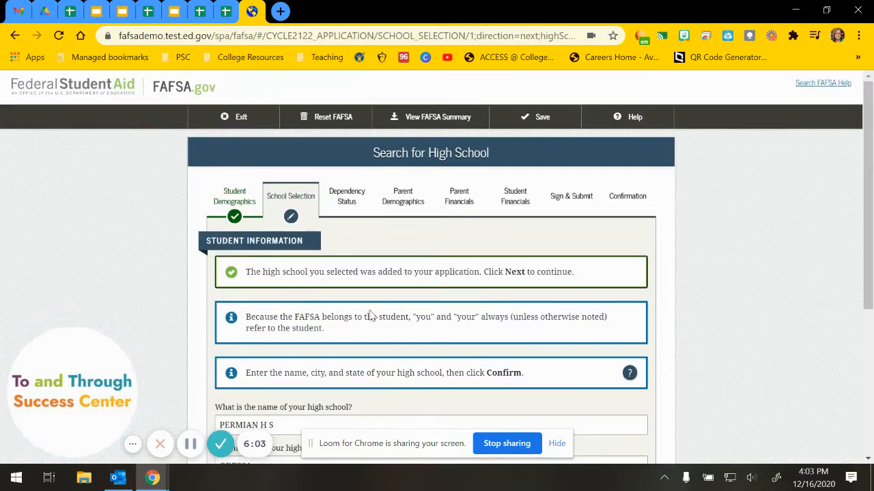
pyautogui.scroll(-3, 371, 312)
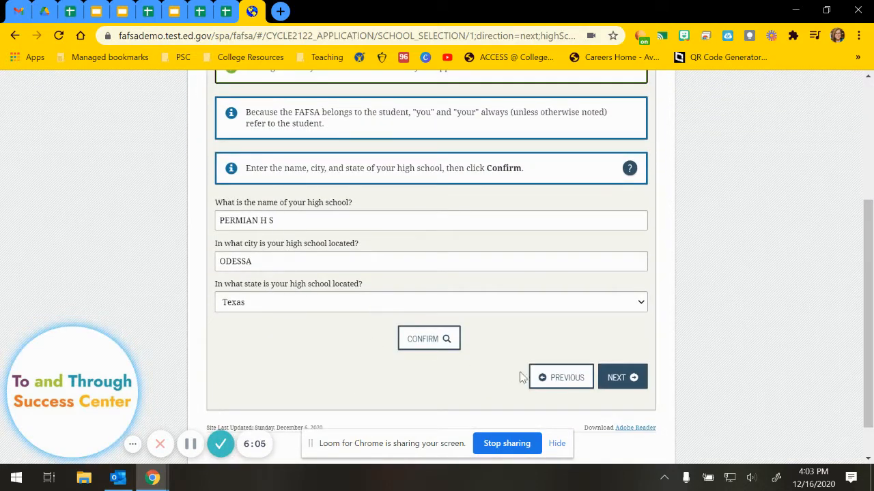
pyautogui.click(633, 385)
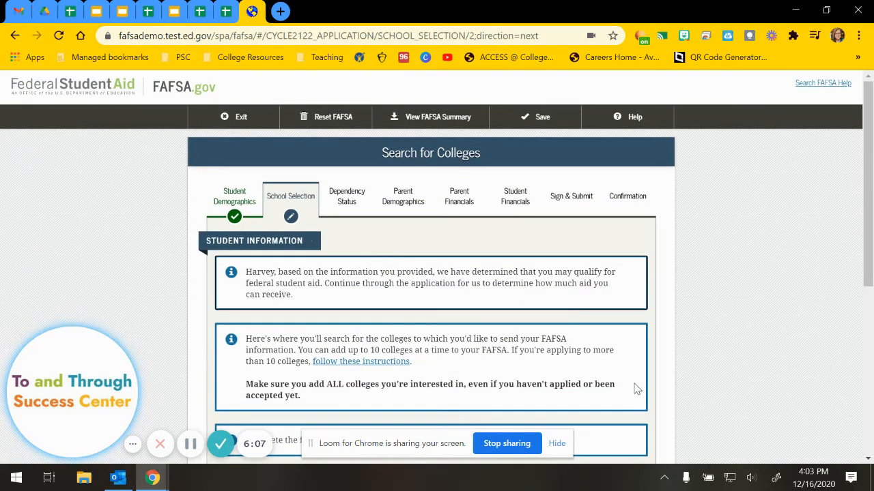
# Search colleges in Odessa, Texas and select Odessa College and University Of Texas-permian Basin.
pyautogui.scroll(-3, 634, 389)
pyautogui.scroll(-1, 634, 389)
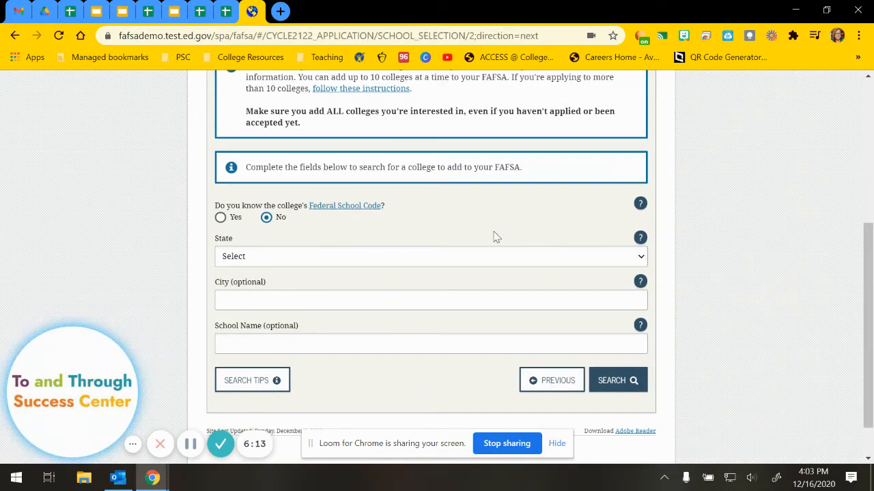
pyautogui.scroll(-1, 478, 238)
pyautogui.click(251, 214)
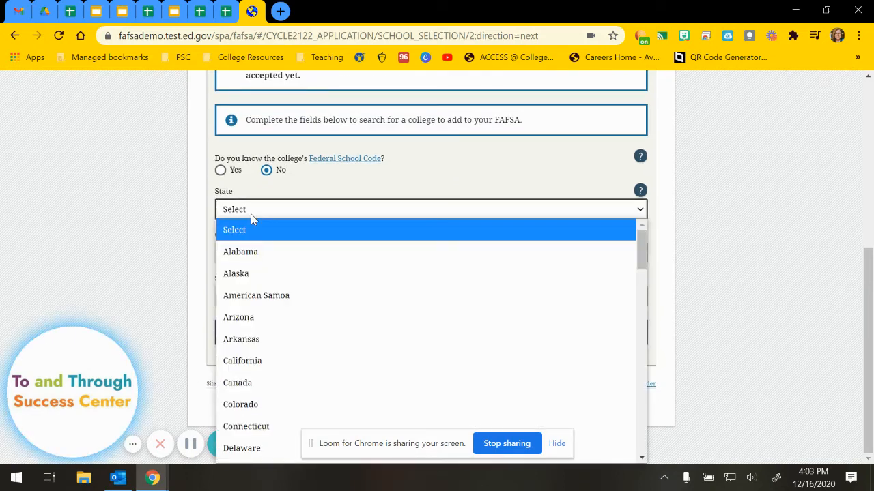
pyautogui.write('tex')
pyautogui.press('Return')
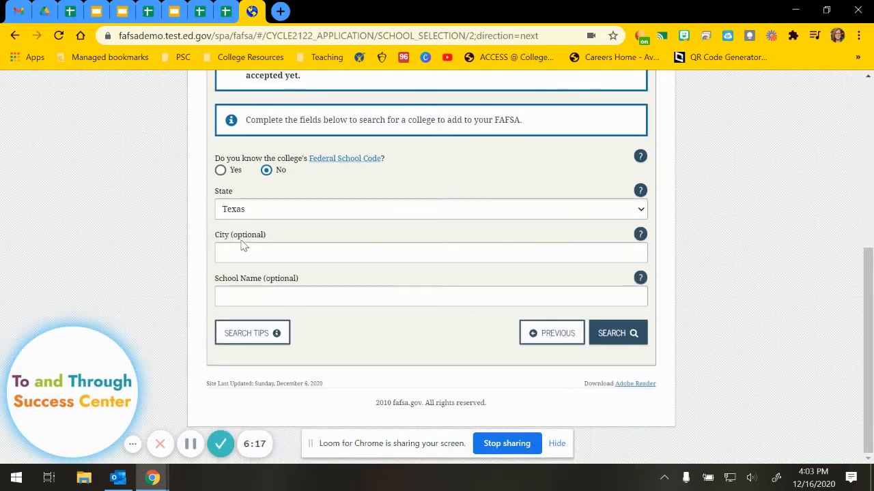
pyautogui.click(267, 256)
pyautogui.write('Odessa')
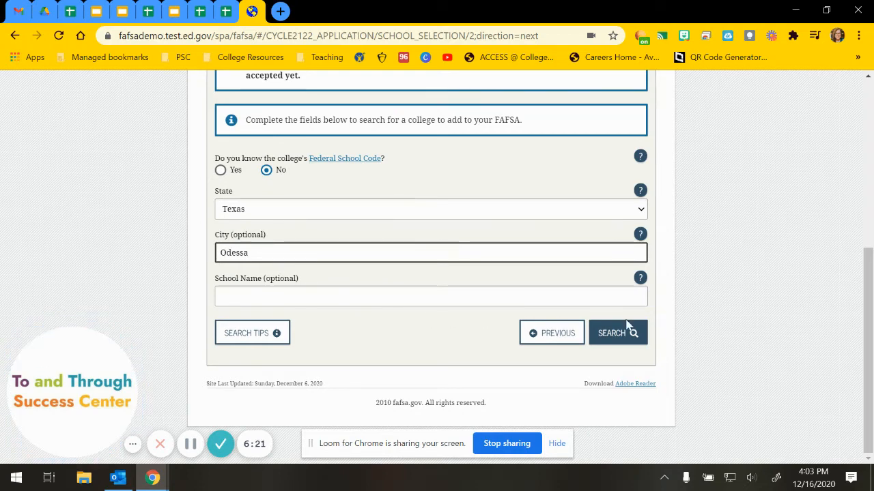
pyautogui.click(628, 329)
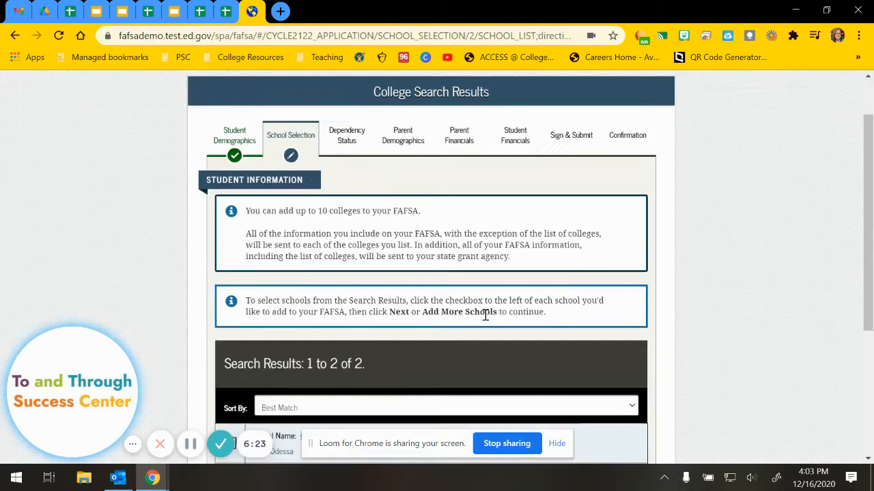
pyautogui.scroll(-3, 485, 315)
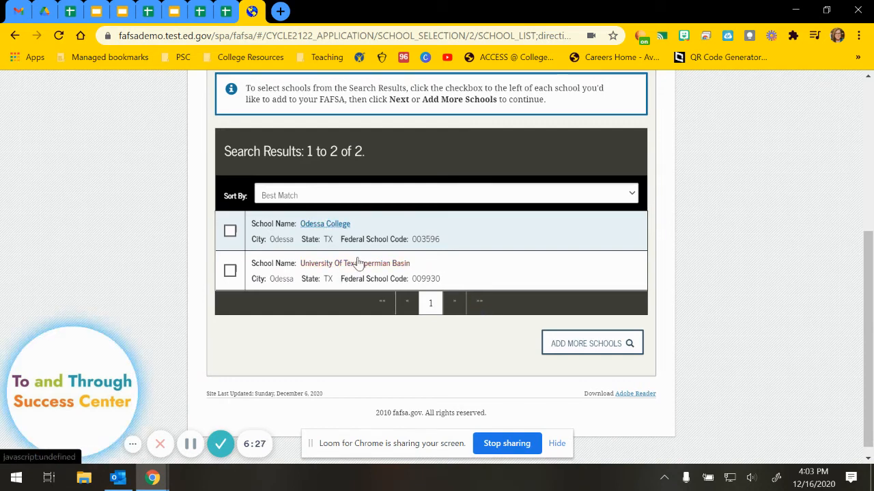
pyautogui.click(230, 234)
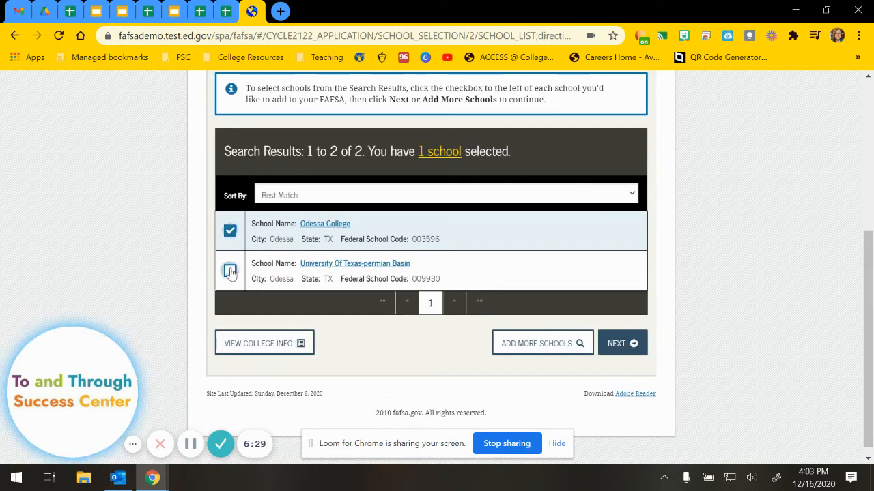
pyautogui.click(230, 269)
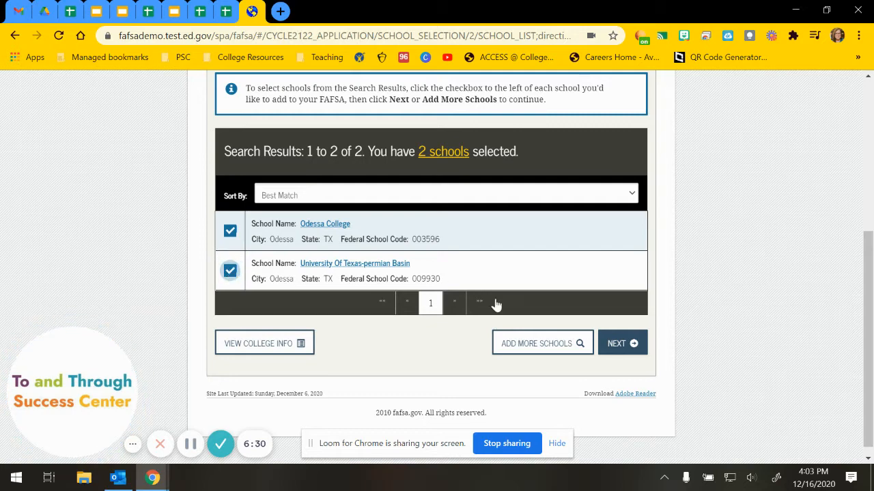
# Add a second search for Arlington, Texas and select University Of Texas-arlington.
pyautogui.click(546, 349)
pyautogui.click(318, 328)
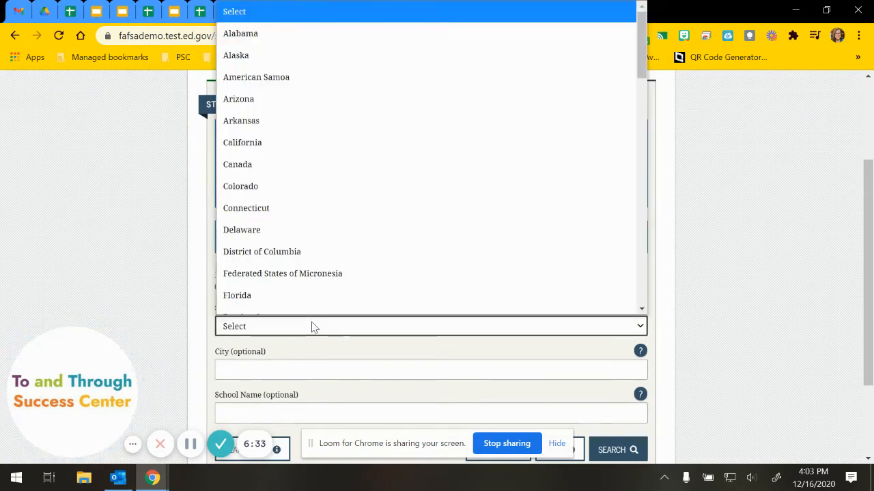
pyautogui.write('tex')
pyautogui.click(279, 306)
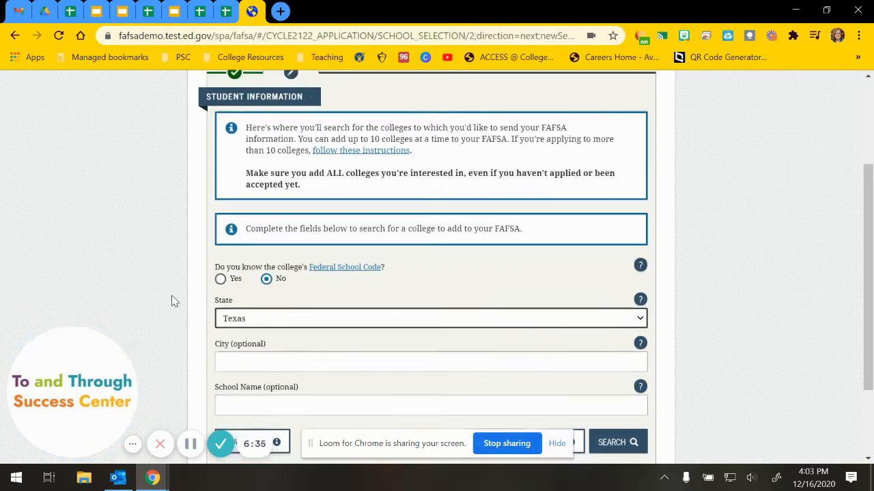
pyautogui.scroll(-2, 171, 299)
pyautogui.click(246, 252)
pyautogui.write('Arlington')
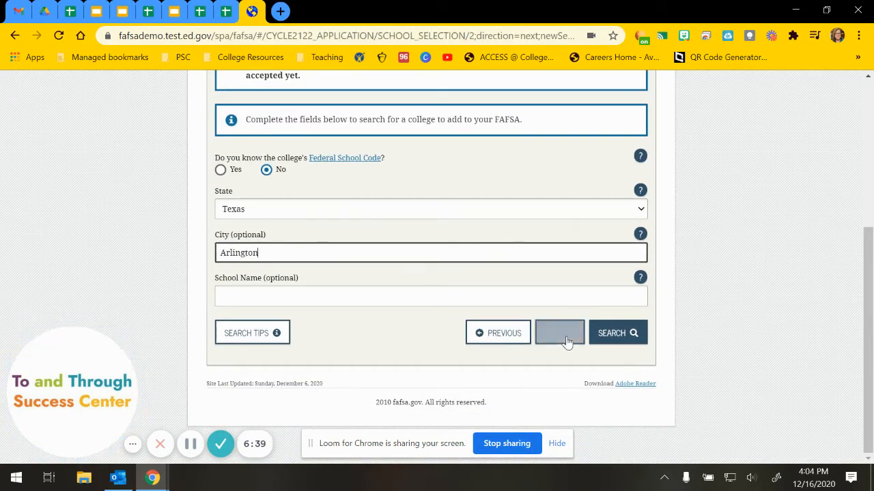
pyautogui.click(624, 332)
pyautogui.scroll(-3, 389, 311)
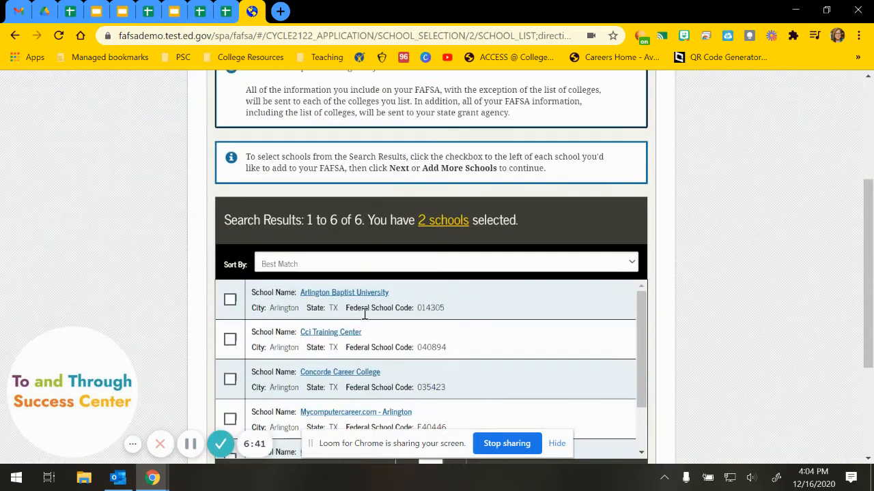
pyautogui.scroll(-2, 361, 307)
pyautogui.scroll(-2, 179, 290)
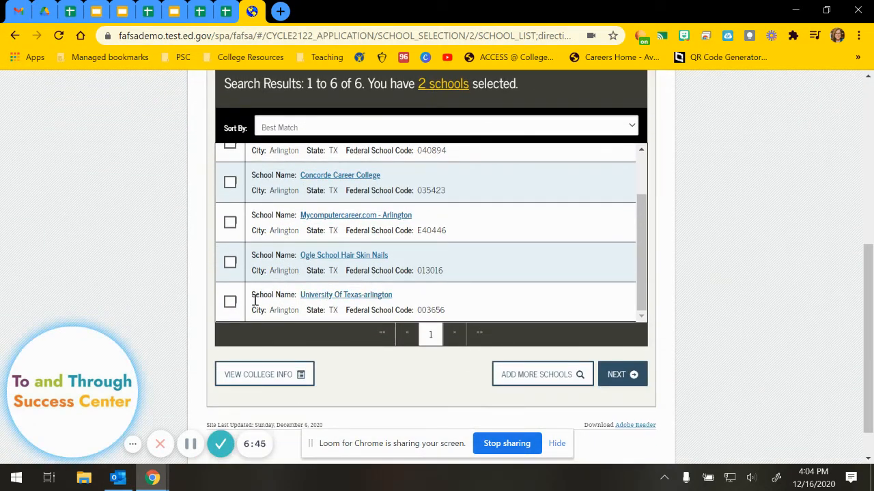
pyautogui.click(230, 302)
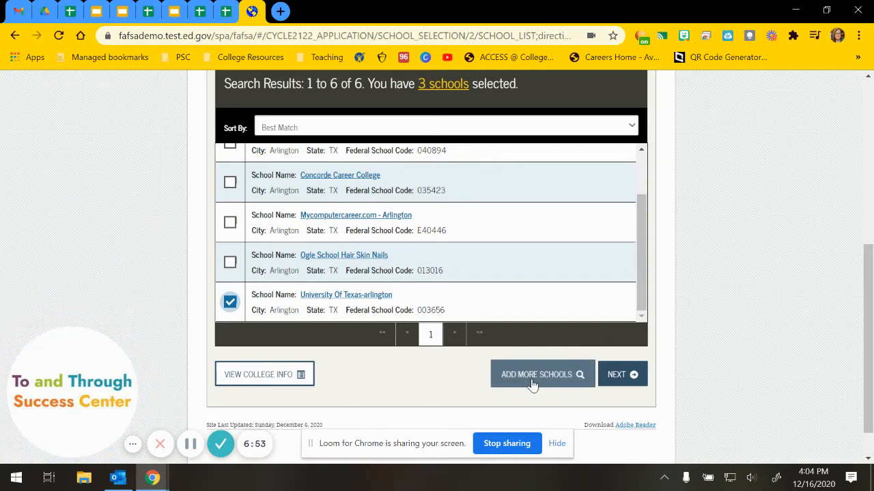
# Choose With Parent housing for Odessa College and UT-Permian Basin, Off Campus for UT-Arlington.
pyautogui.click(620, 376)
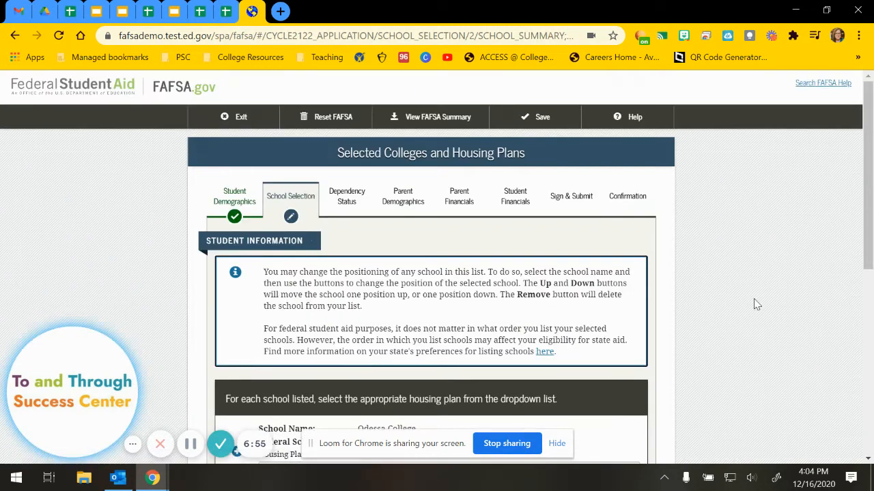
pyautogui.scroll(-4, 751, 305)
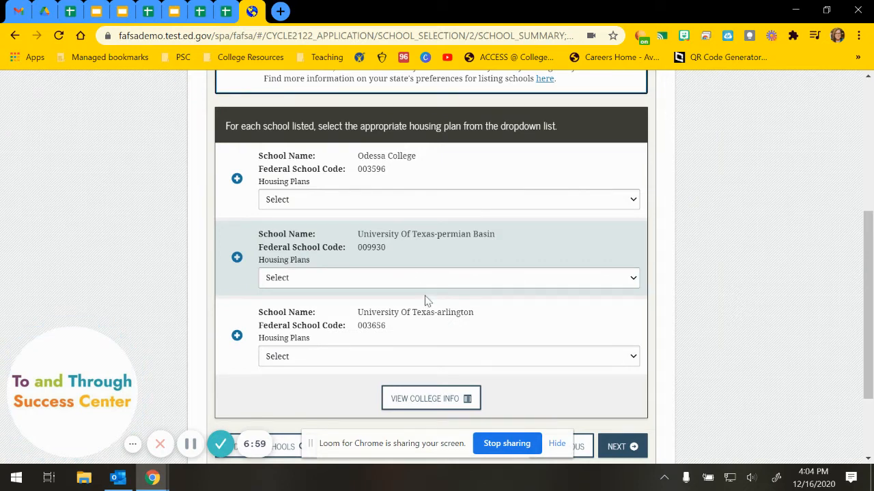
pyautogui.click(302, 200)
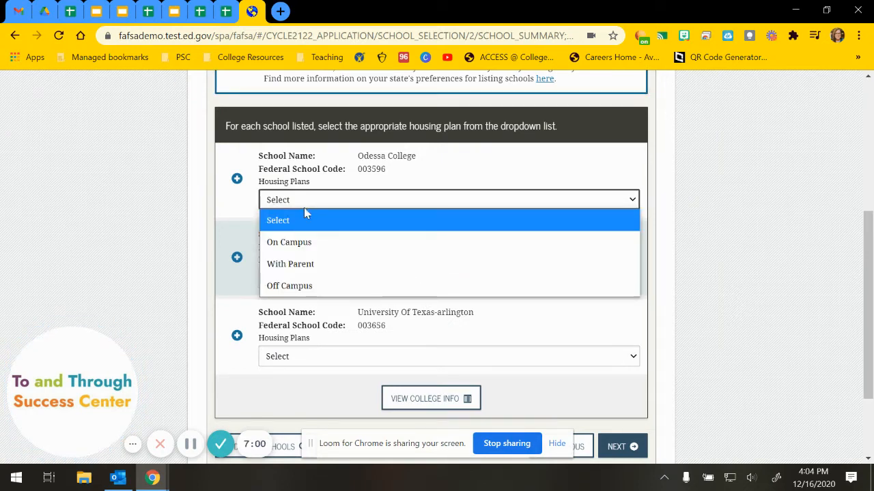
pyautogui.click(311, 270)
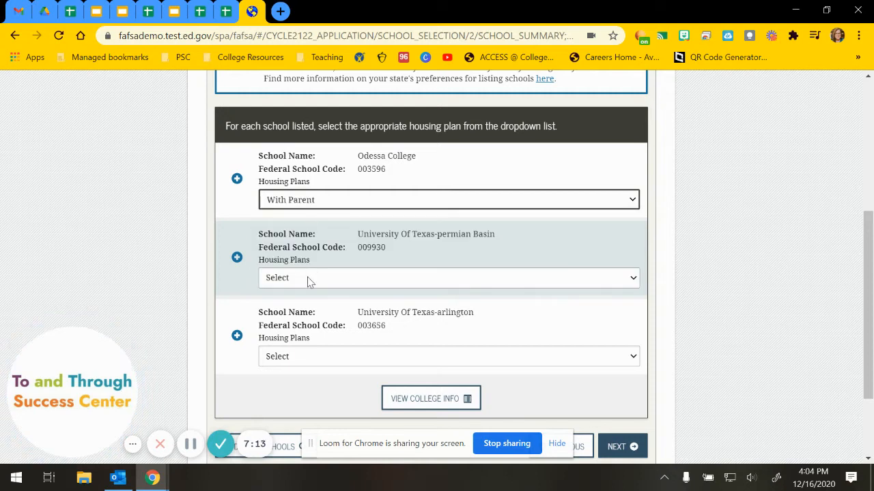
pyautogui.click(307, 279)
pyautogui.click(293, 346)
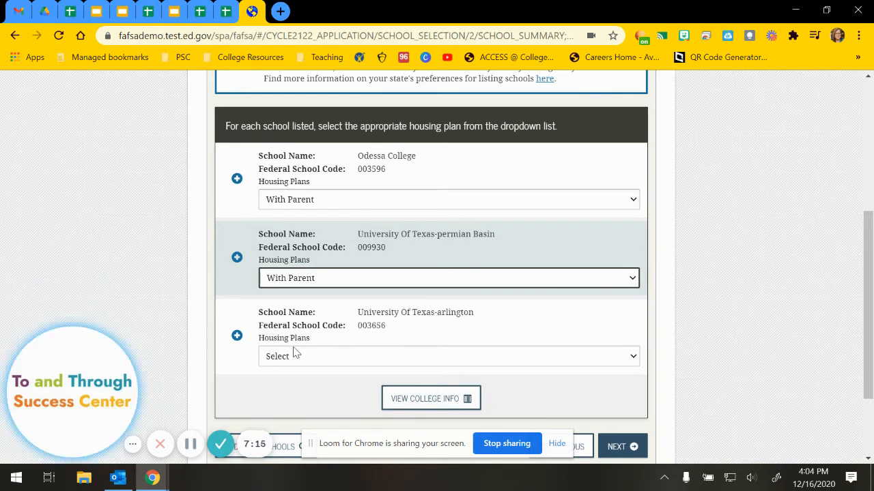
pyautogui.click(298, 358)
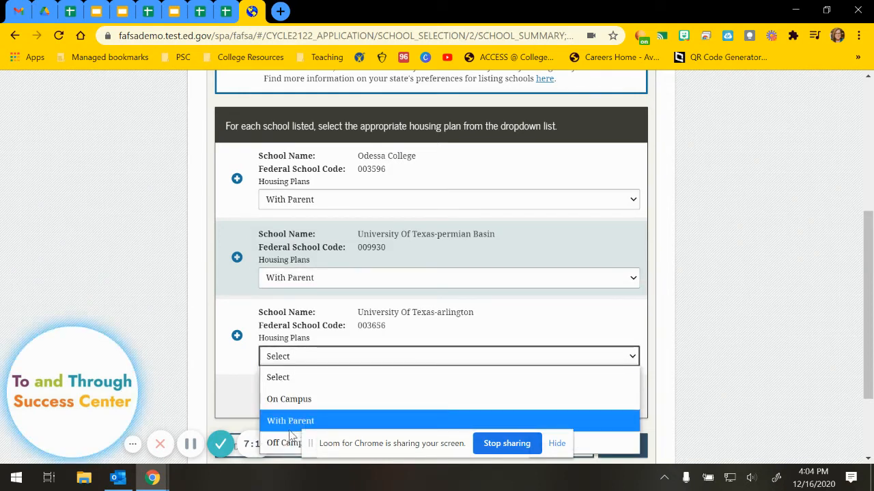
pyautogui.click(282, 452)
pyautogui.scroll(-1, 614, 386)
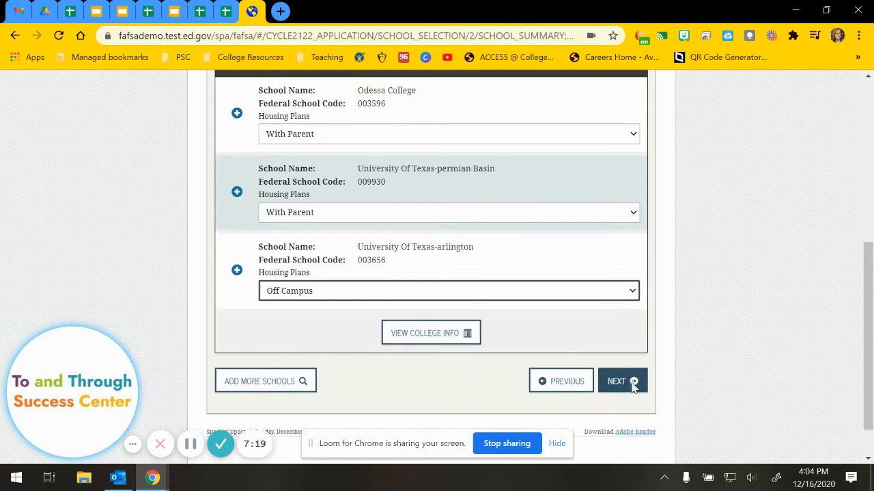
# Set the student's marital status to I am single and save.
pyautogui.click(616, 379)
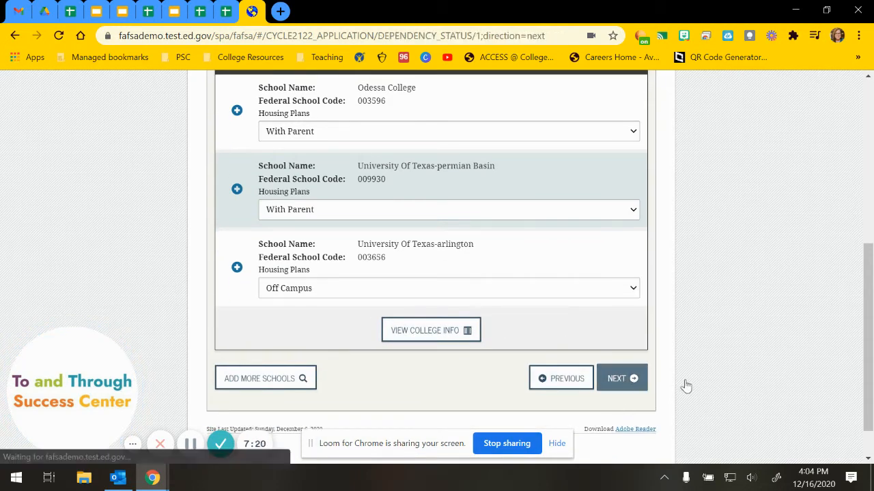
pyautogui.scroll(-1, 744, 358)
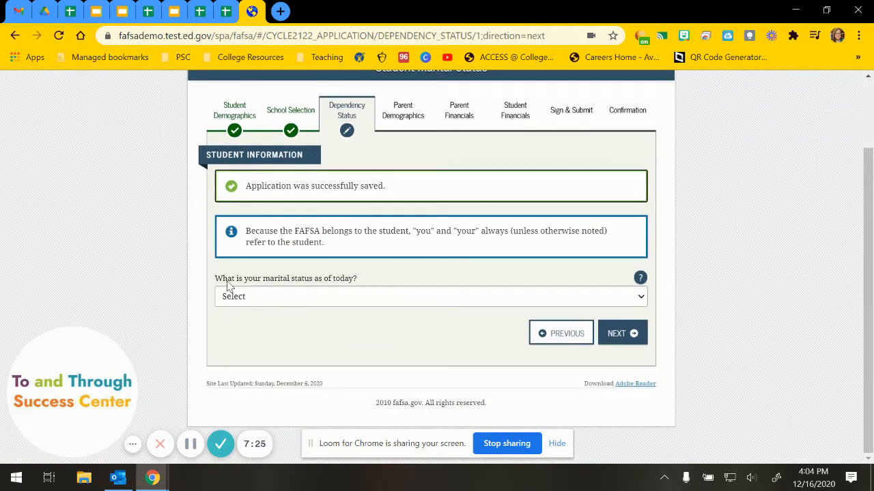
pyautogui.moveTo(235, 280); pyautogui.dragTo(353, 283)
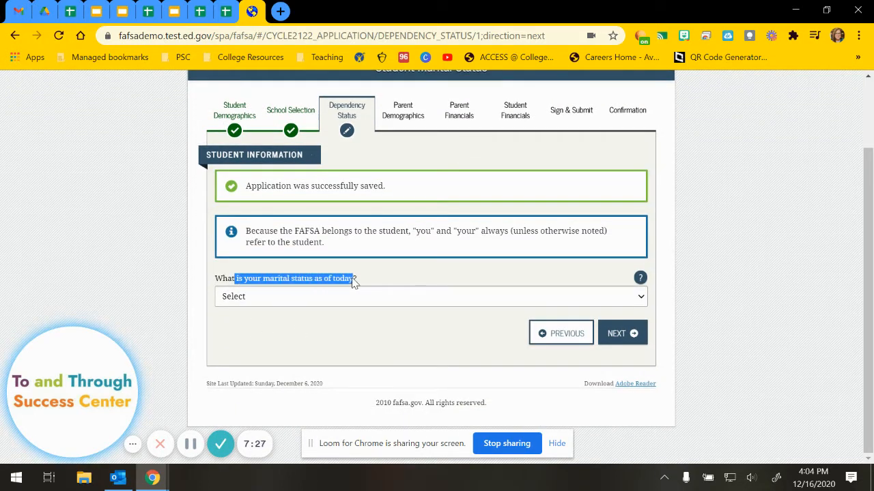
pyautogui.click(343, 296)
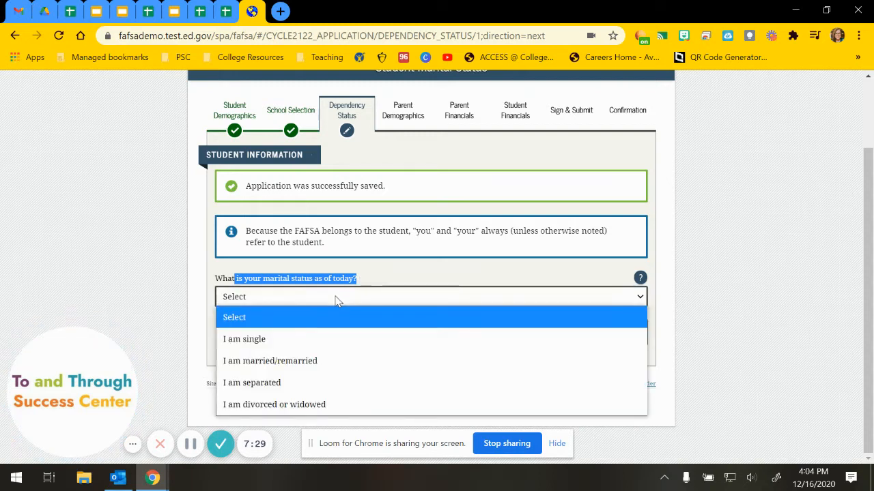
pyautogui.click(270, 346)
pyautogui.click(619, 340)
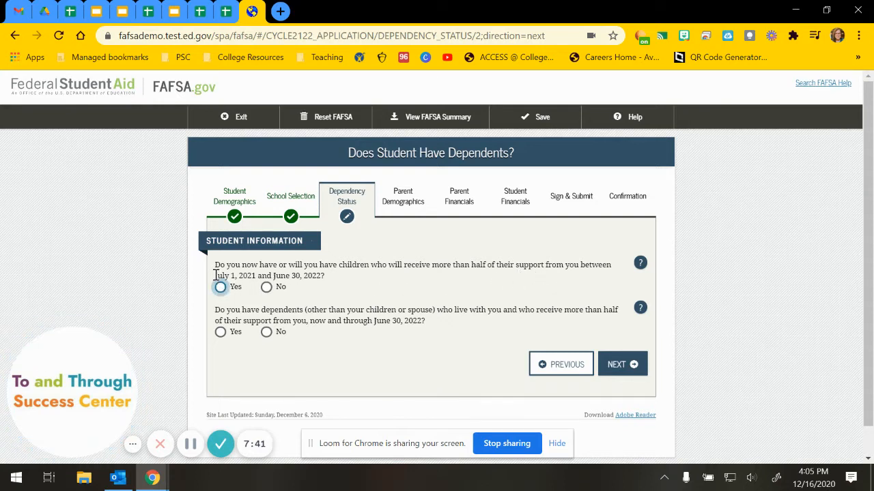
# Answer No to supporting children and No to having other dependents.
pyautogui.moveTo(215, 275); pyautogui.dragTo(321, 276)
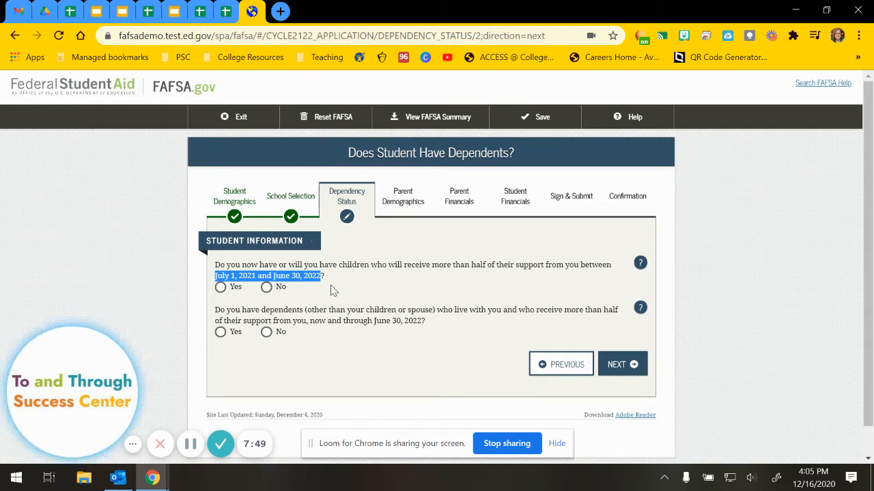
pyautogui.click(266, 288)
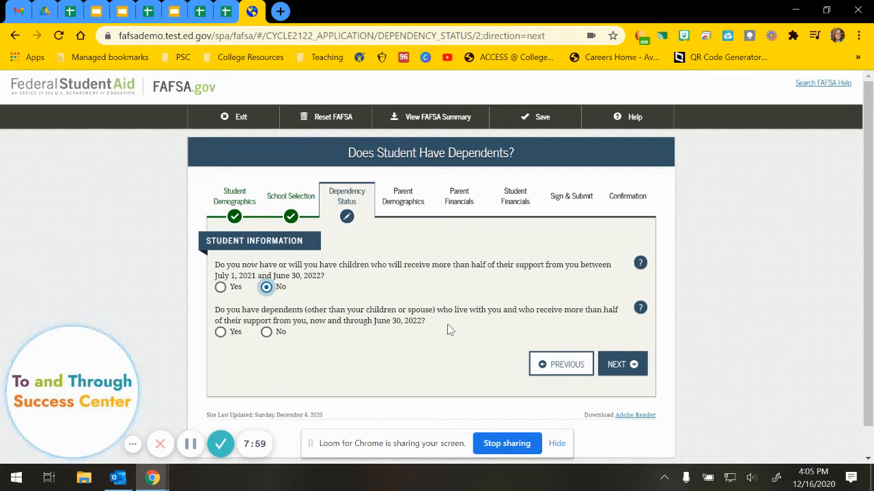
pyautogui.click(266, 333)
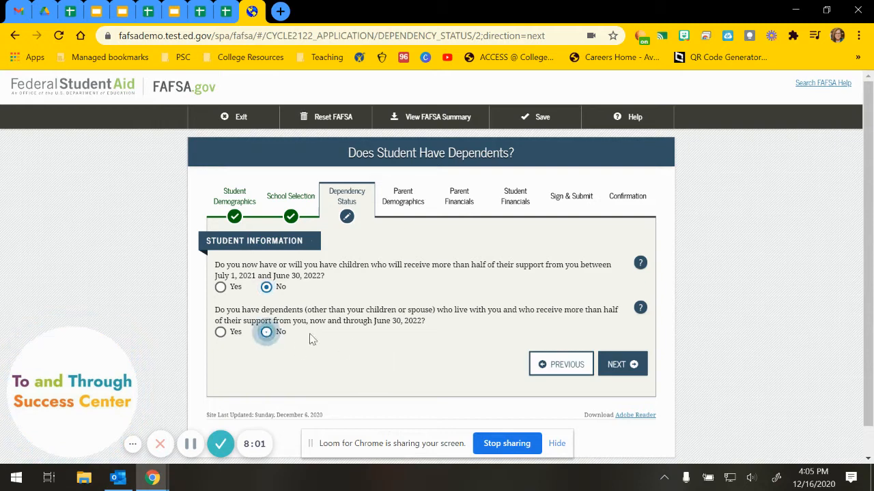
pyautogui.click(621, 366)
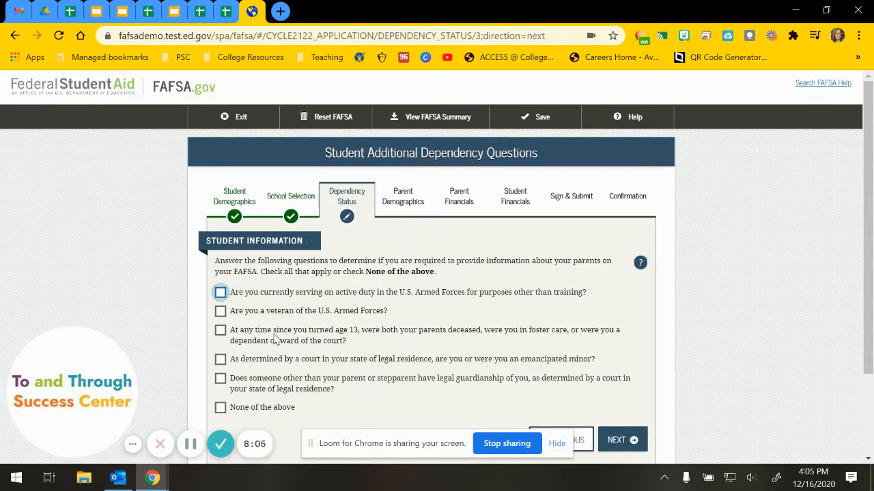
# Check None of the above for the additional dependency questions and continue.
pyautogui.scroll(-1, 275, 339)
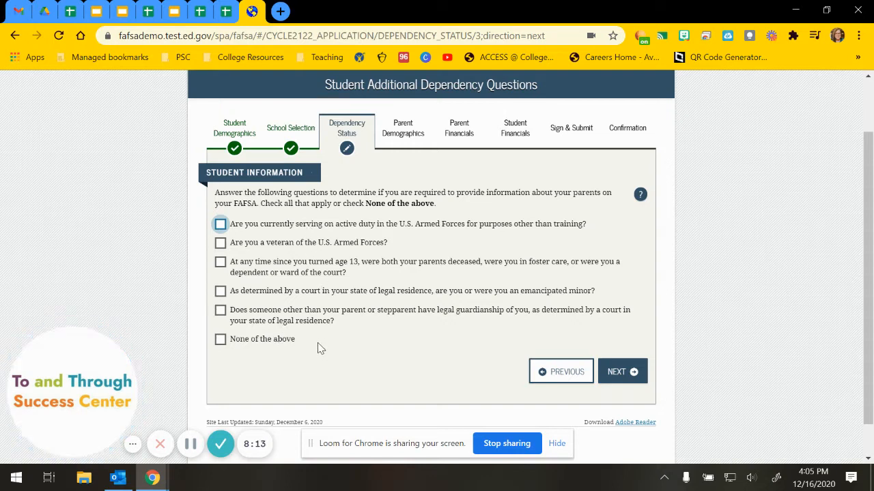
pyautogui.click(220, 340)
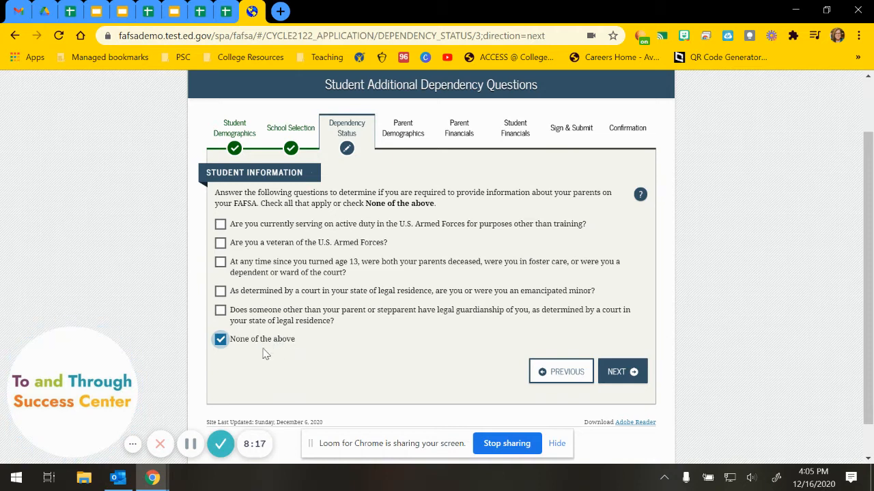
pyautogui.click(618, 374)
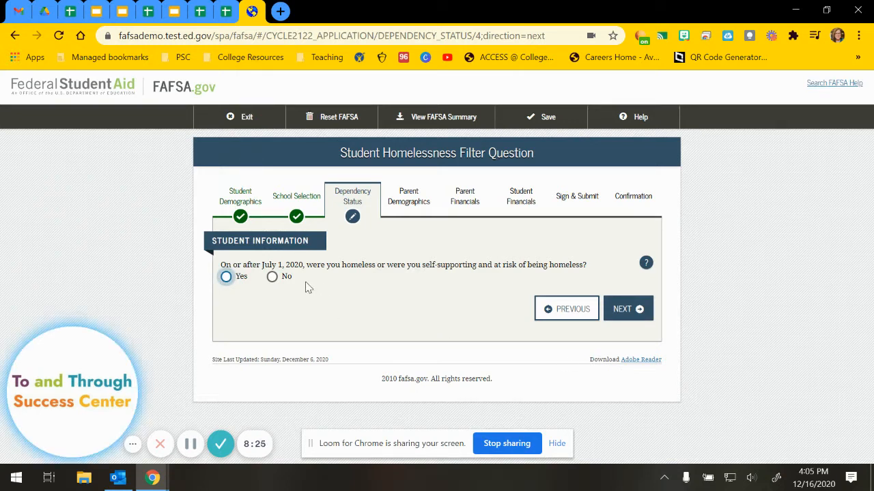
# Answer No to homelessness and confirm providing information about the parents.
pyautogui.moveTo(260, 265); pyautogui.dragTo(304, 265)
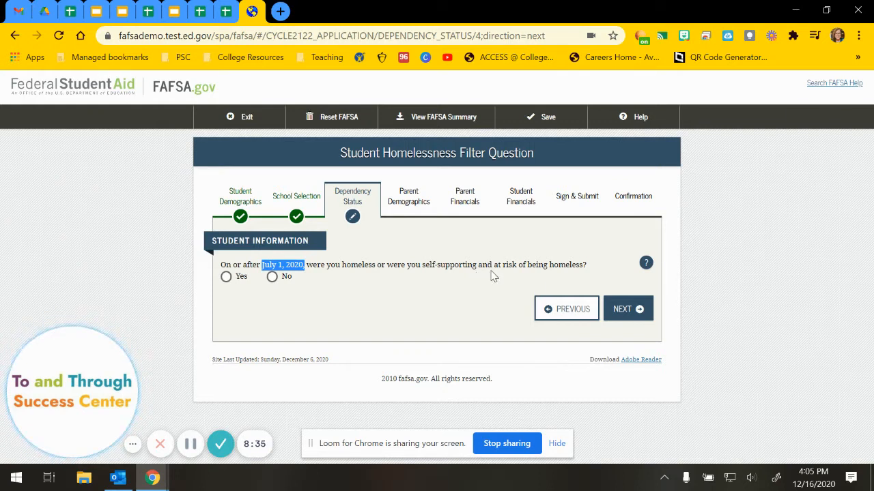
pyautogui.click(271, 276)
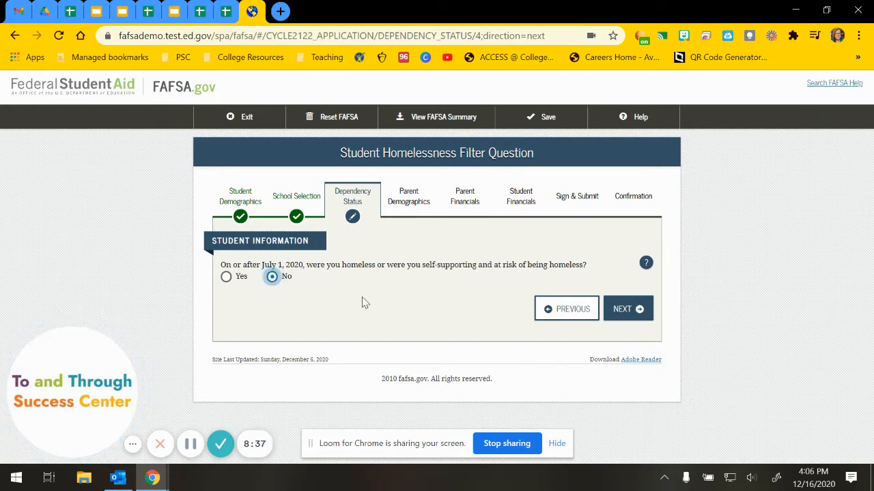
pyautogui.click(640, 312)
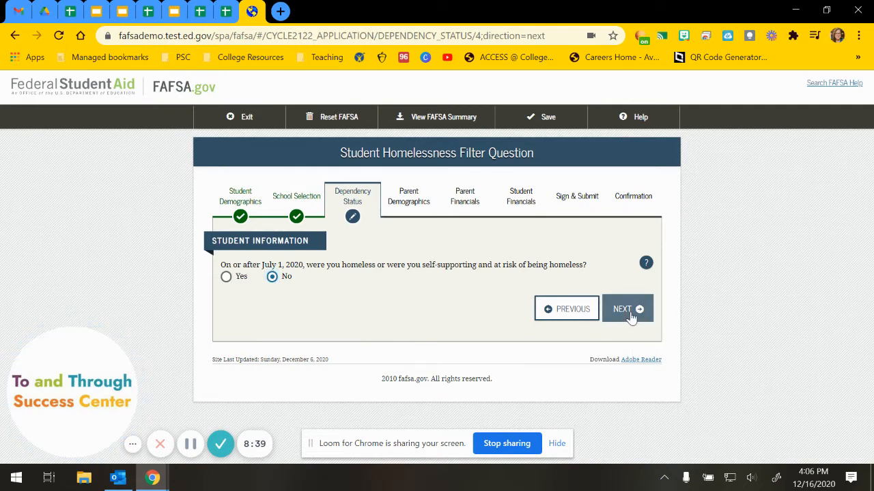
pyautogui.scroll(-1, 389, 314)
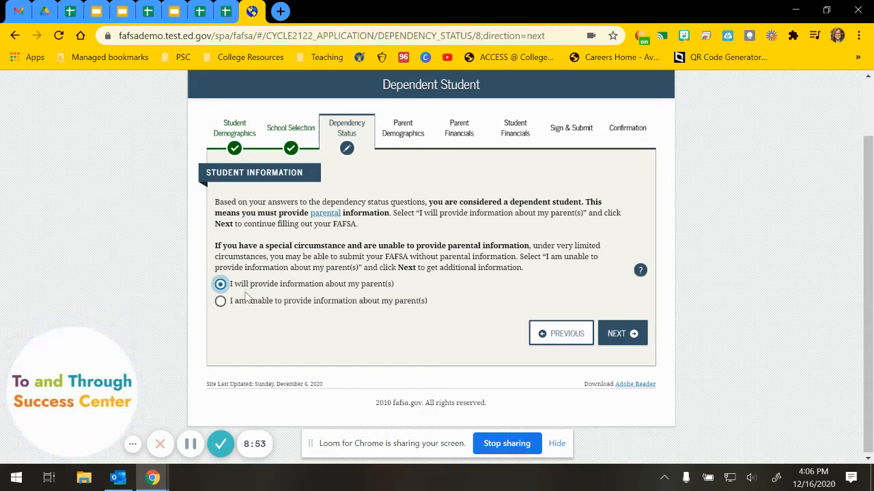
pyautogui.click(606, 340)
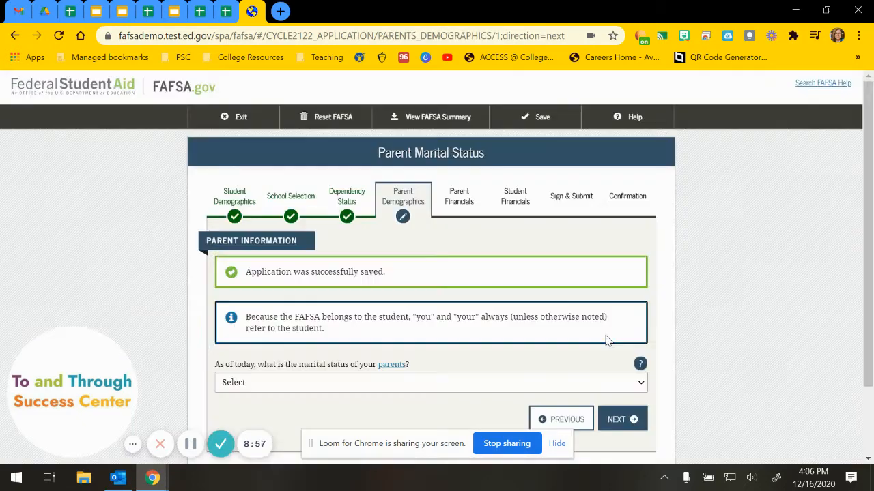
# Set the parents' marital status to Married or Remarried with a 02/2006 marriage date.
pyautogui.scroll(-1, 337, 335)
pyautogui.click(339, 315)
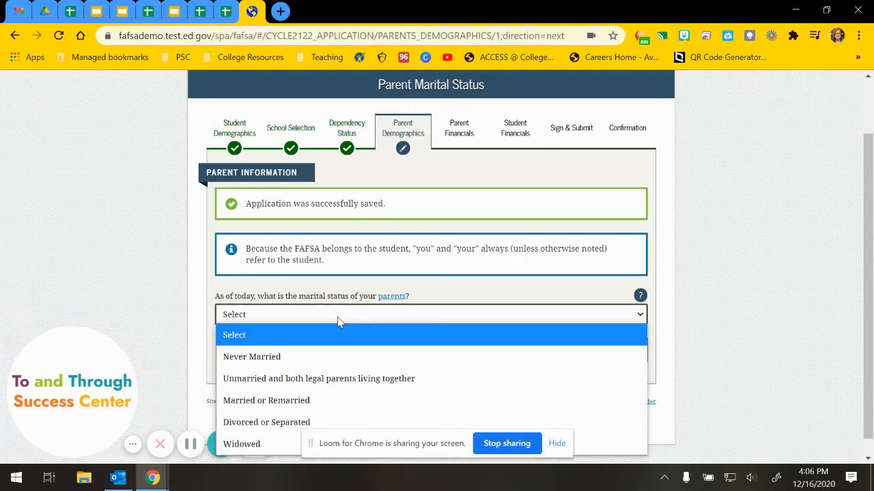
pyautogui.click(286, 401)
pyautogui.click(230, 359)
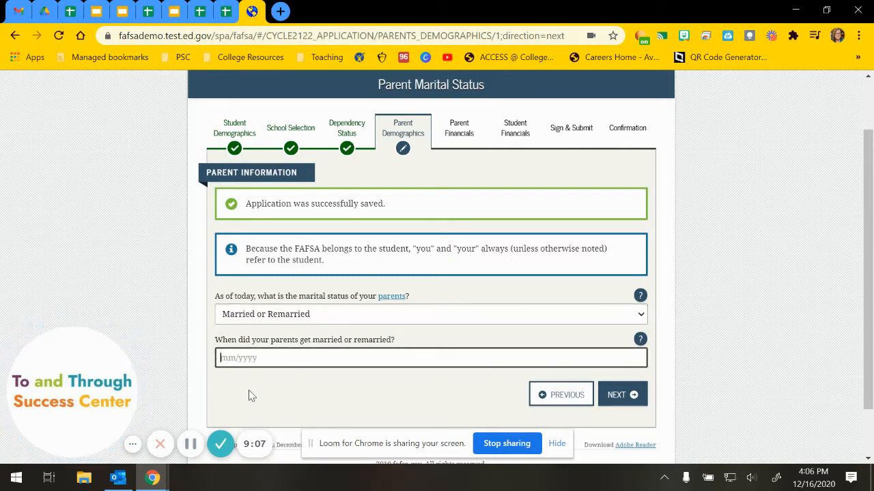
pyautogui.write('2')
pyautogui.press('BackSpace')
pyautogui.write('02/2006')
pyautogui.click(610, 394)
# Enter and correct the first parent's Social Security number, then type their last name.
pyautogui.scroll(-2, 441, 368)
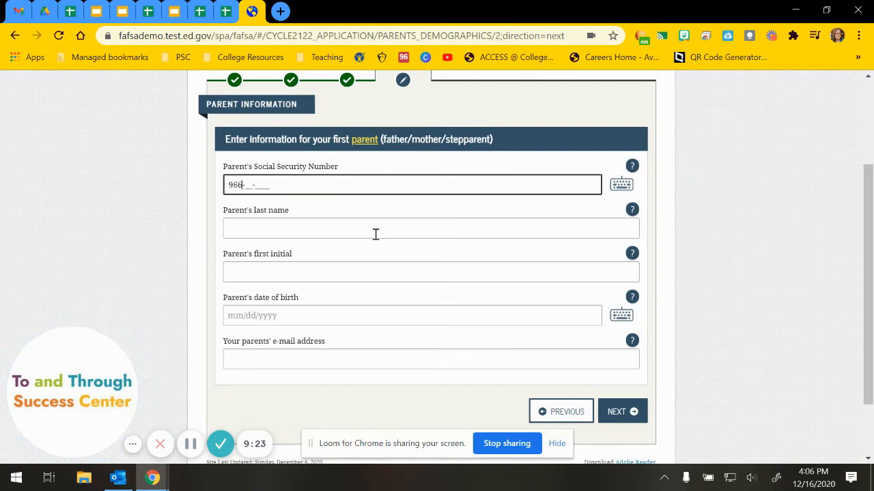
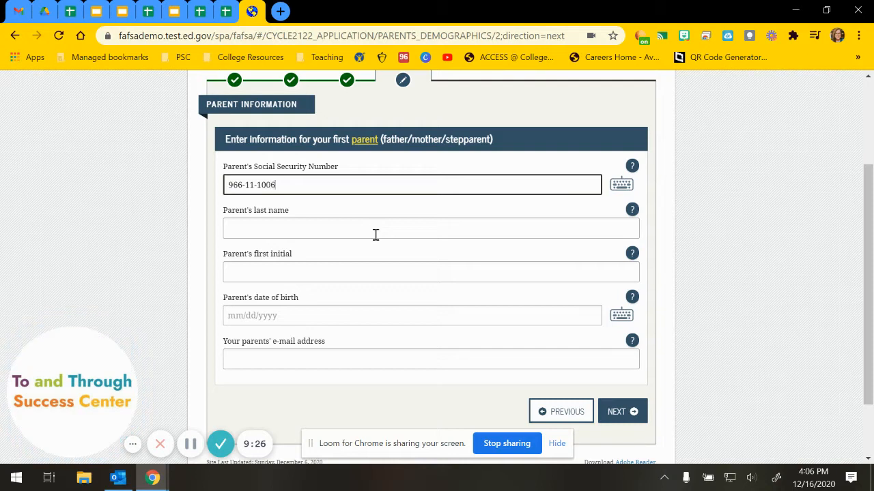
pyautogui.click(375, 234)
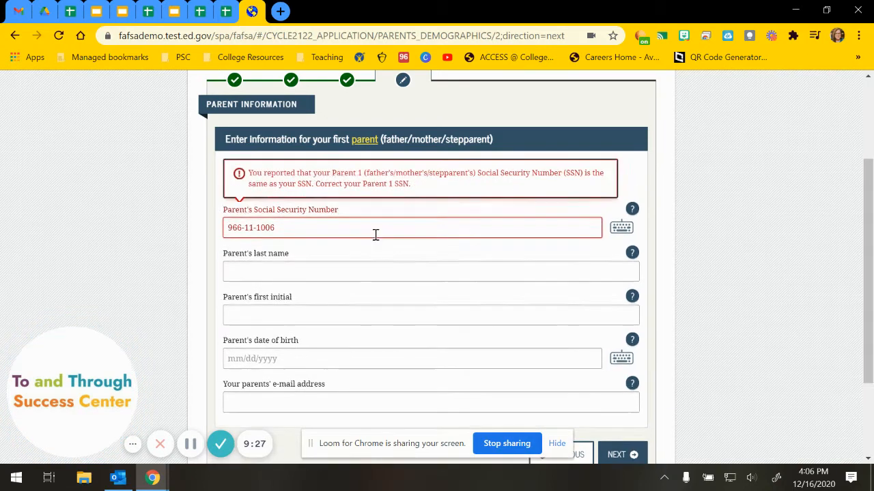
pyautogui.press('BackSpace')
pyautogui.write('7')
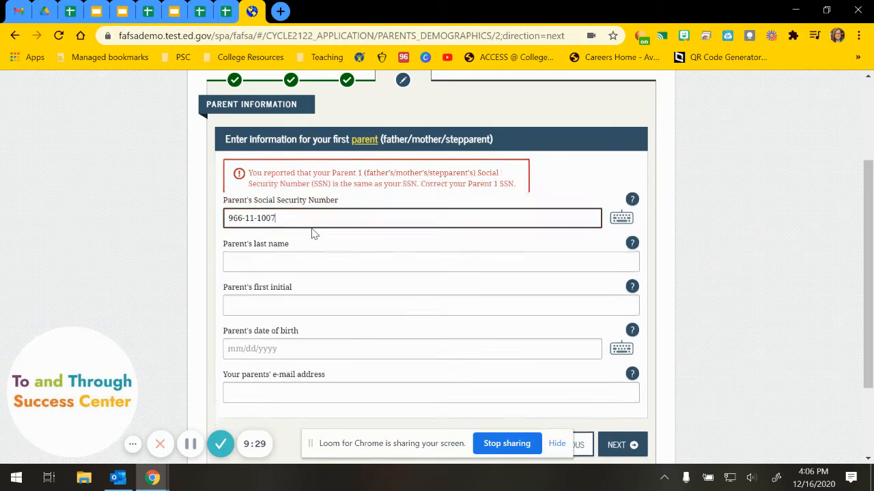
pyautogui.click(312, 229)
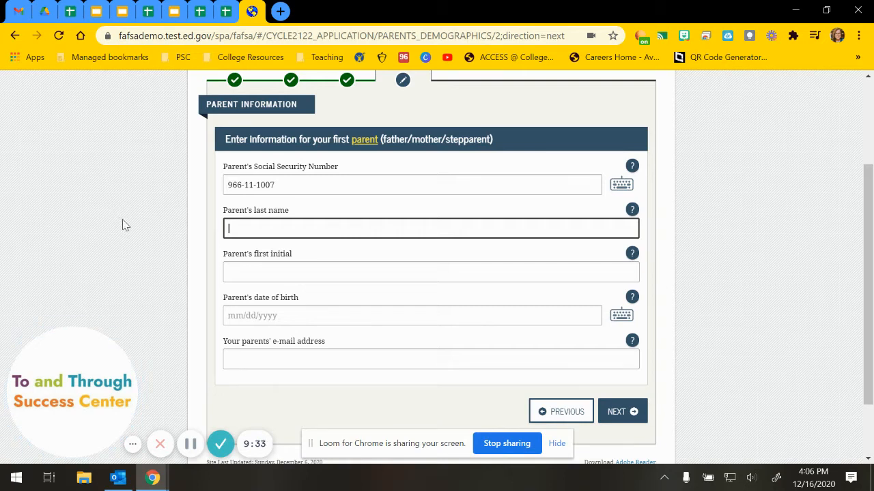
pyautogui.write('Lastnameapp')
pyautogui.click(240, 270)
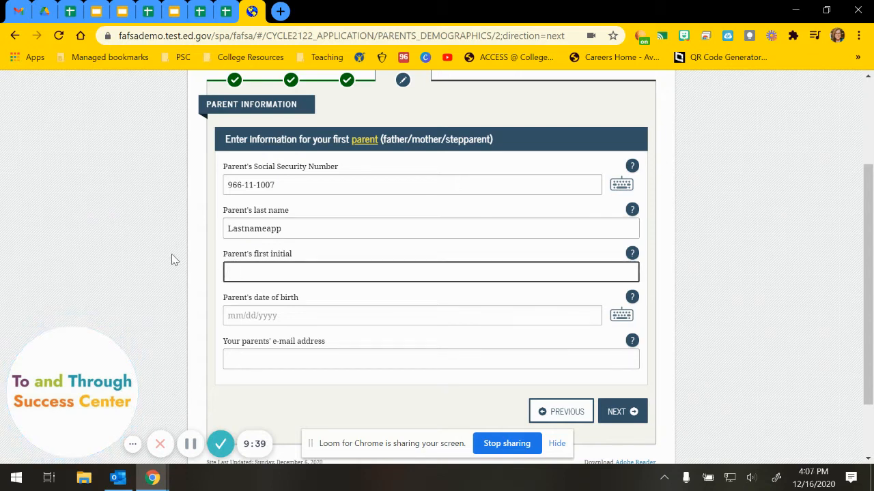
pyautogui.write('B')
pyautogui.click(229, 315)
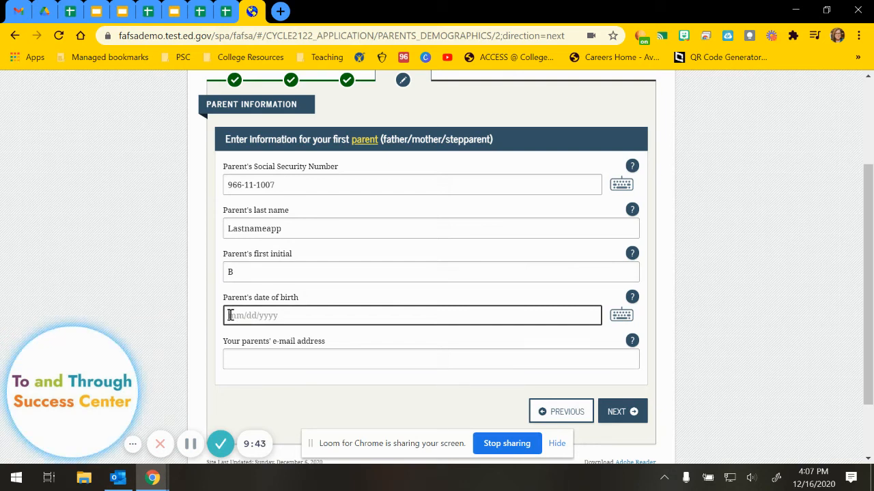
pyautogui.write('02/06/1')
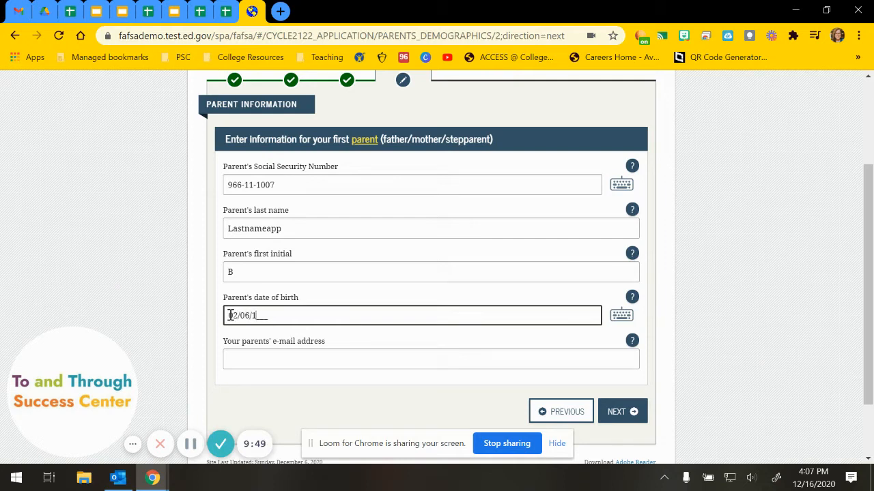
pyautogui.write('970')
pyautogui.click(260, 354)
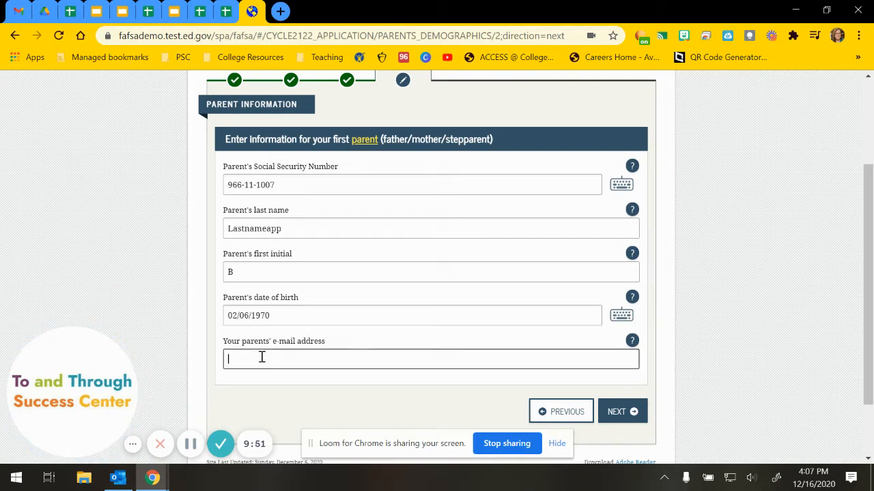
pyautogui.click(619, 413)
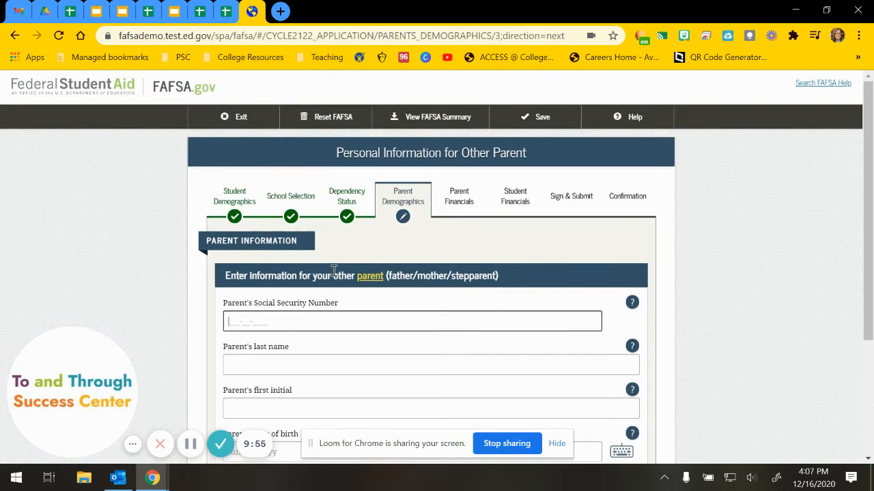
pyautogui.scroll(-3, 334, 273)
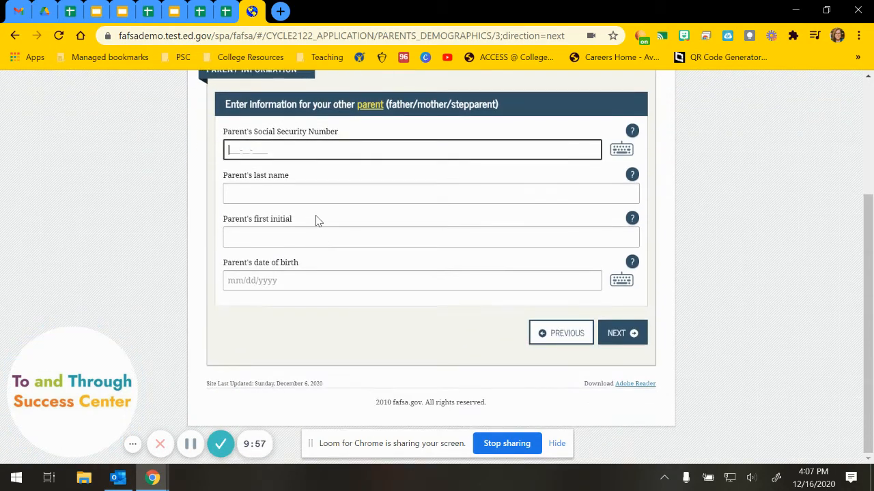
pyautogui.scroll(1, 318, 221)
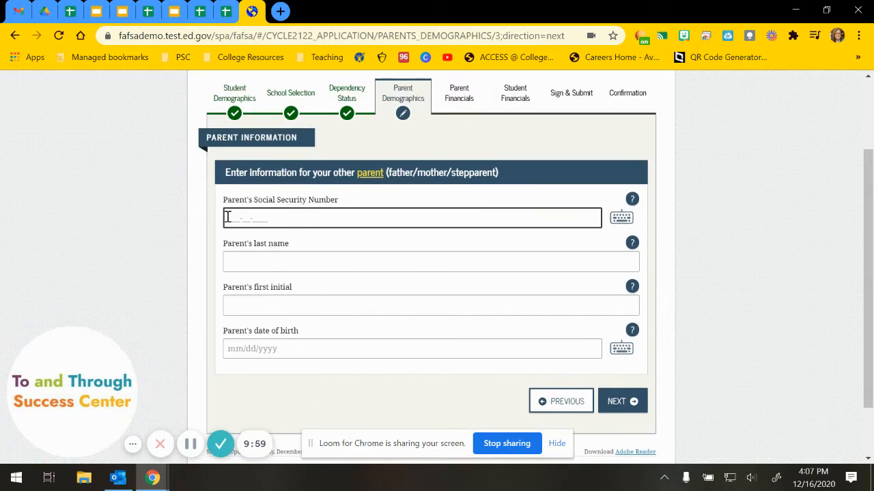
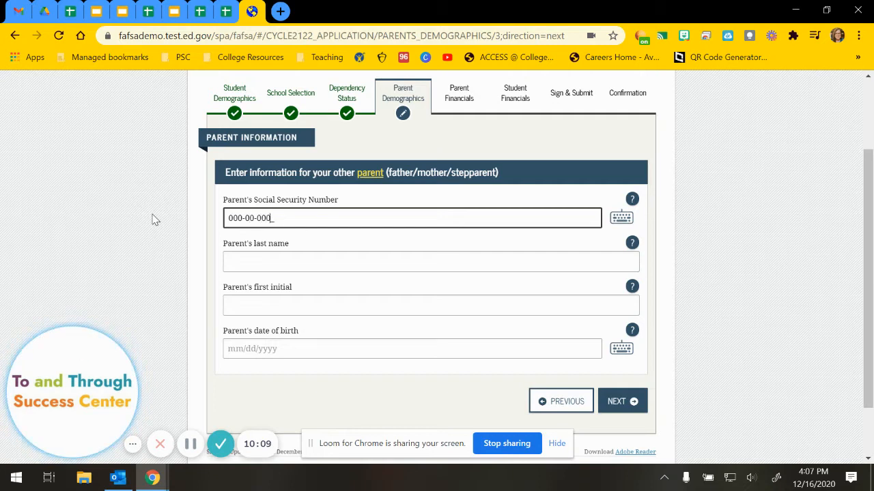
pyautogui.click(243, 265)
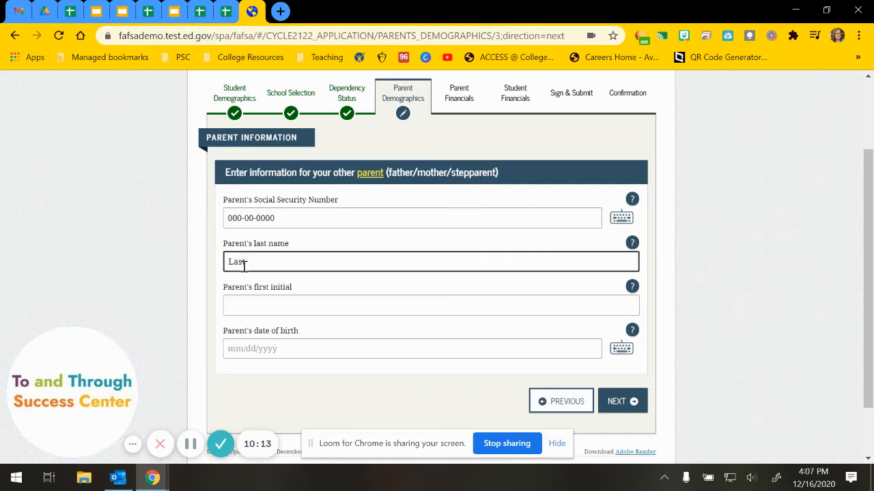
pyautogui.write('merapp')
pyautogui.press('Tab')
pyautogui.press('Tab')
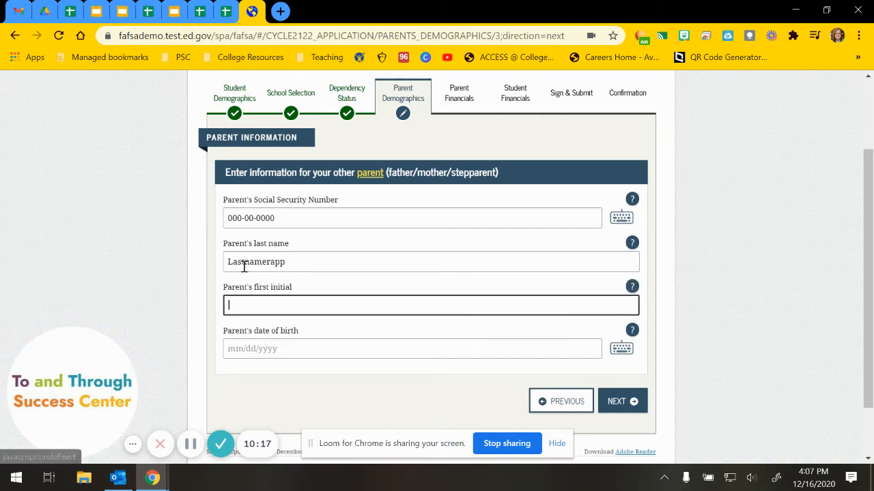
pyautogui.write('L')
pyautogui.click(232, 346)
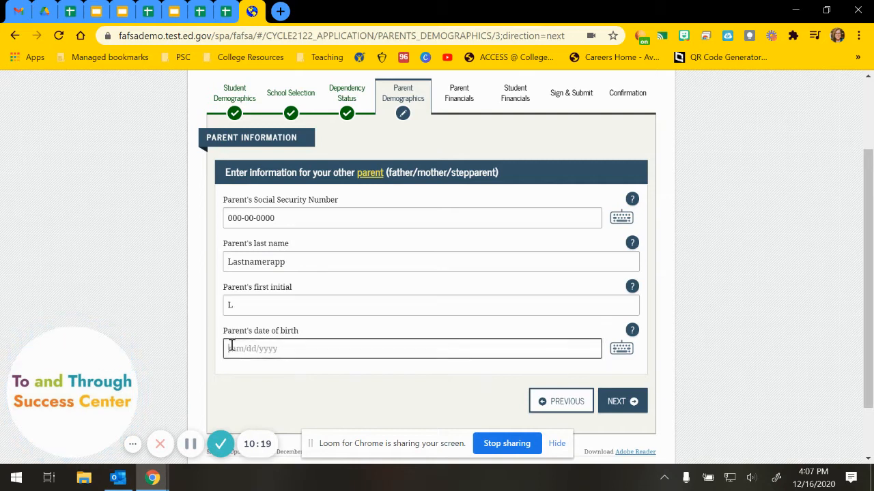
pyautogui.write('12/')
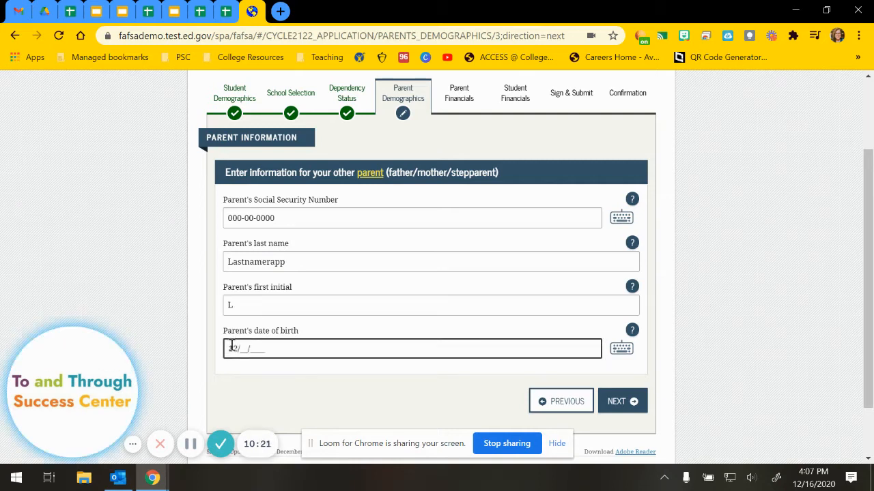
pyautogui.write('30/1978')
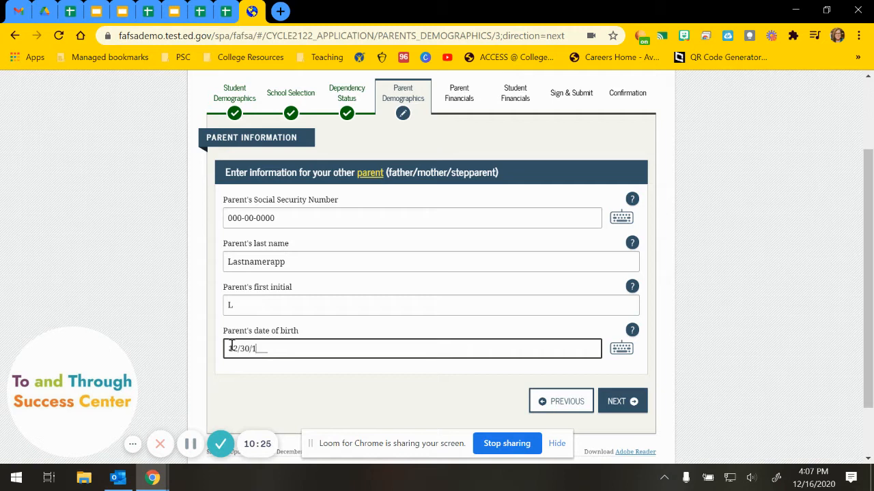
pyautogui.click(616, 402)
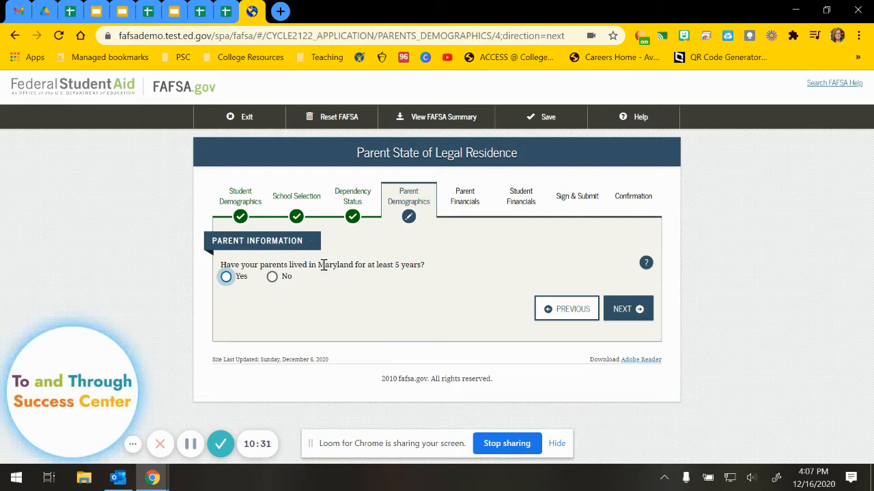
# Answer Yes that the parents have lived in Maryland for at least 5 years, then continue.
pyautogui.moveTo(324, 266); pyautogui.dragTo(350, 268)
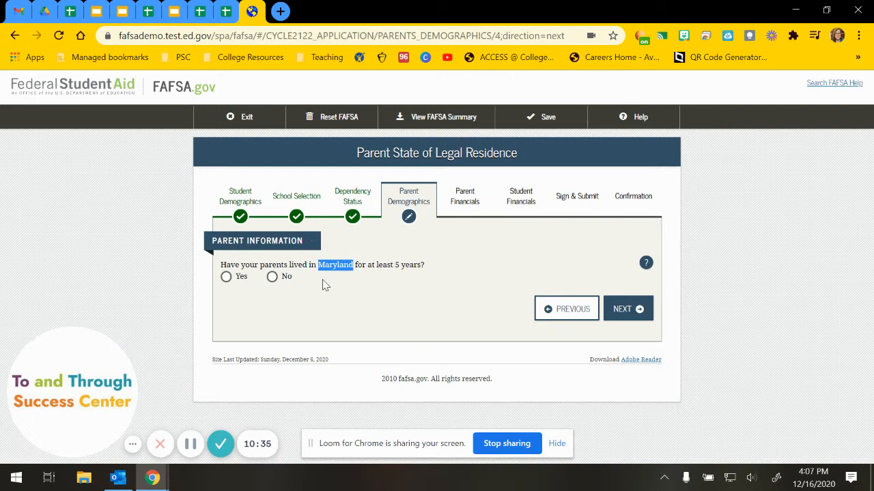
pyautogui.click(226, 277)
pyautogui.click(636, 310)
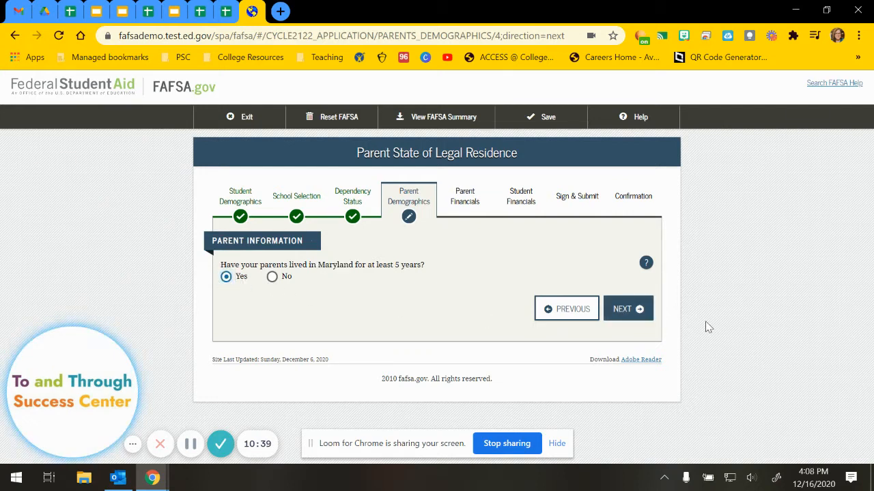
pyautogui.scroll(-2, 710, 325)
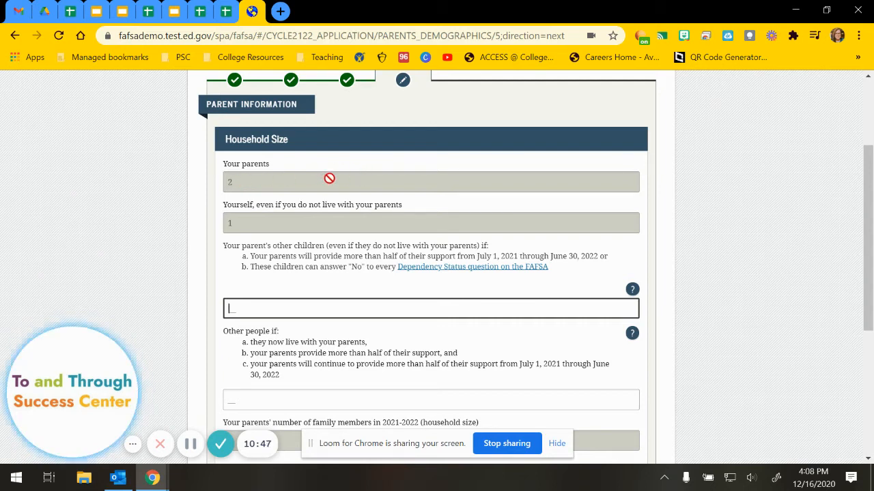
# Enter 3 other children, 1 other person (household of 7) and 1 in college, then continue.
pyautogui.doubleClick(264, 181)
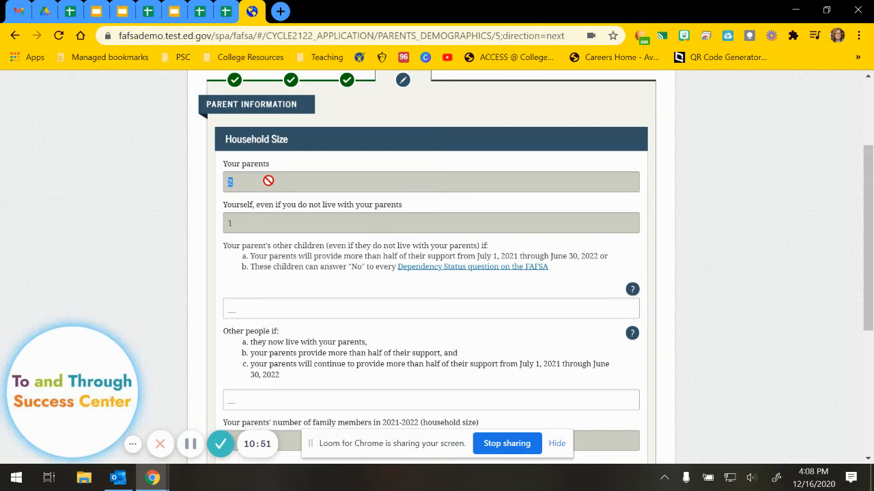
pyautogui.click(269, 210)
pyautogui.scroll(-1, 268, 226)
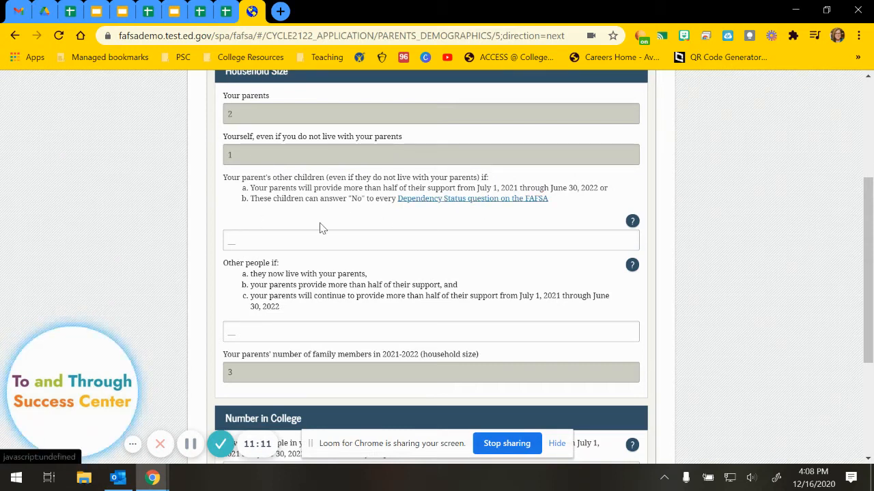
pyautogui.click(261, 238)
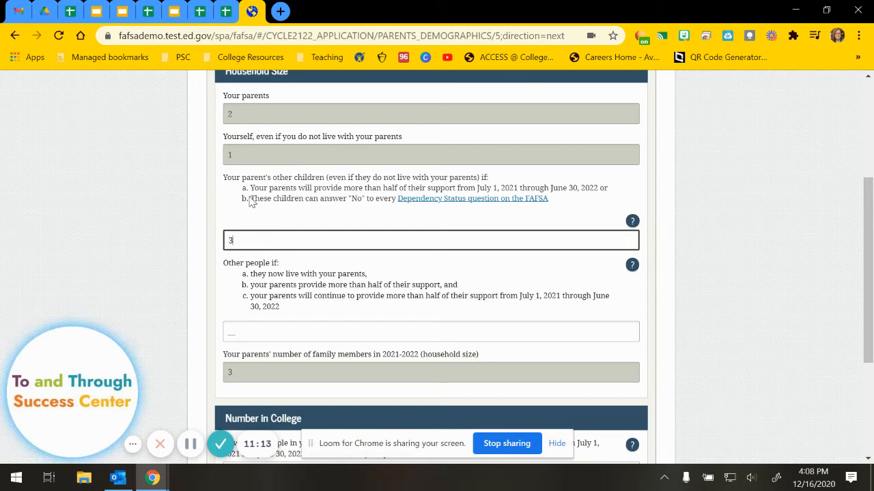
pyautogui.scroll(-1, 161, 253)
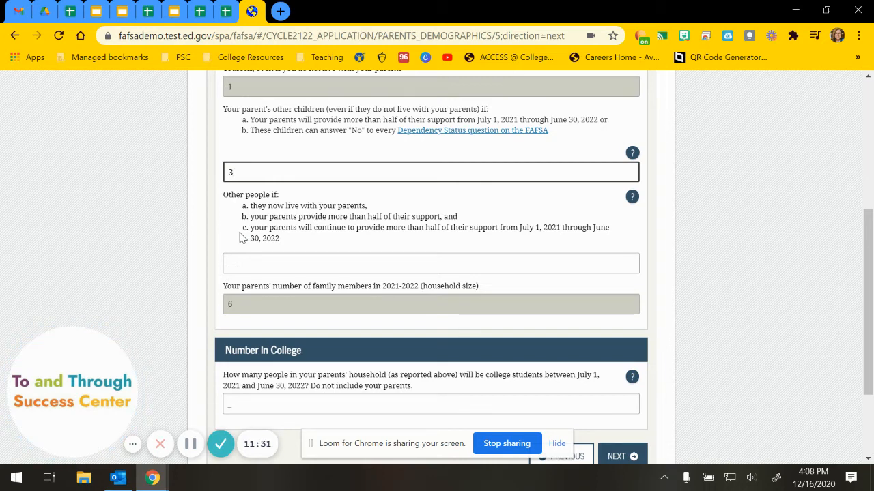
pyautogui.click(228, 268)
pyautogui.write('1')
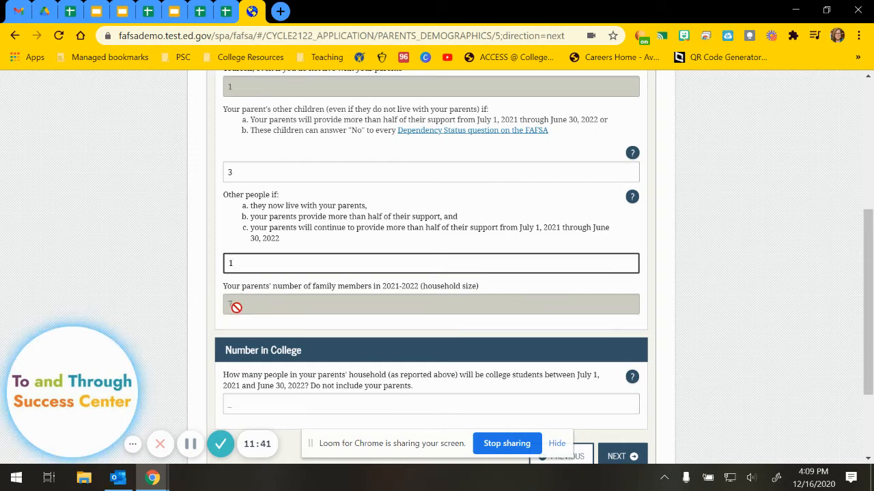
pyautogui.click(244, 302)
pyautogui.scroll(-3, 218, 304)
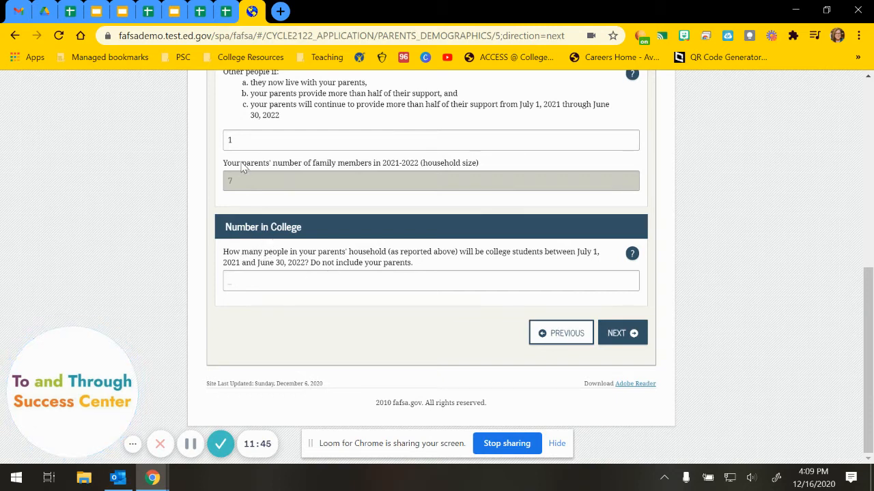
pyautogui.click(252, 279)
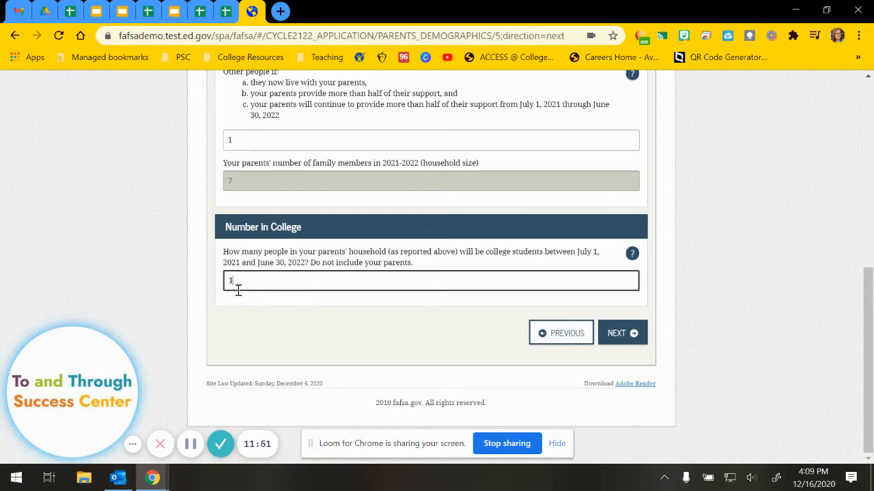
pyautogui.click(616, 337)
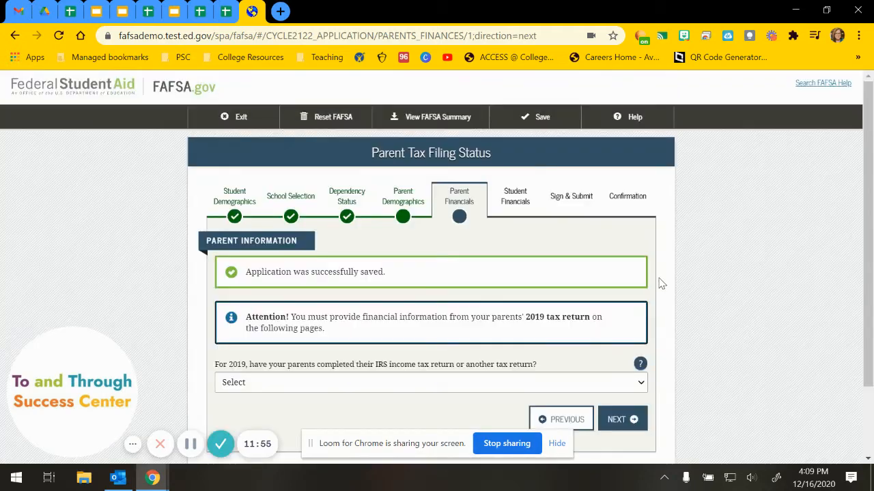
# Mark the parents' 2019 tax return as Already completed, filed on an IRS 1040.
pyautogui.scroll(-3, 691, 282)
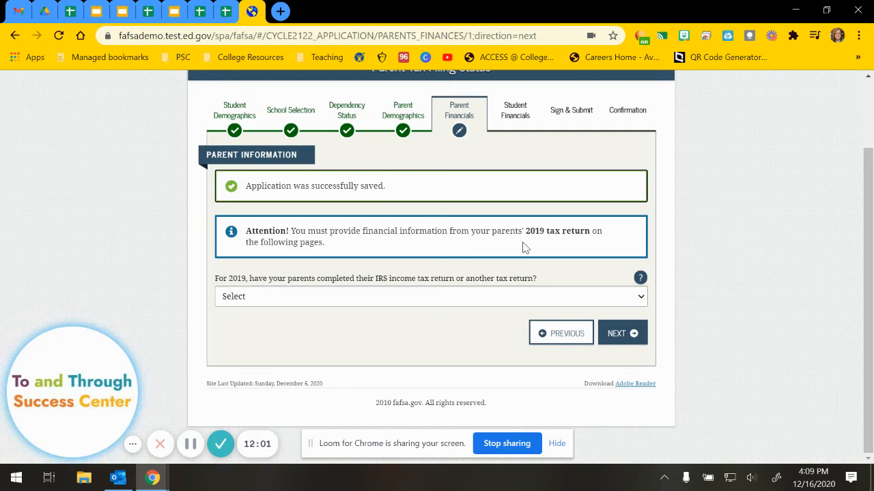
pyautogui.moveTo(526, 231); pyautogui.dragTo(589, 234)
pyautogui.click(276, 323)
pyautogui.click(257, 298)
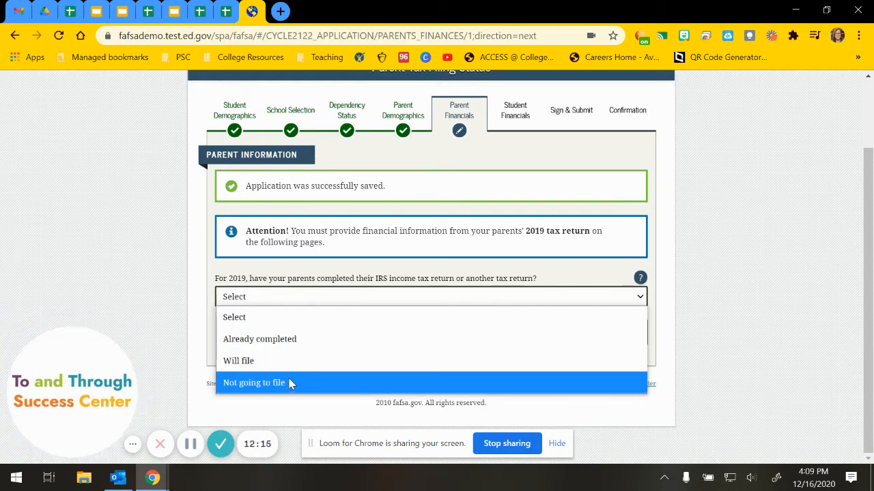
pyautogui.click(278, 349)
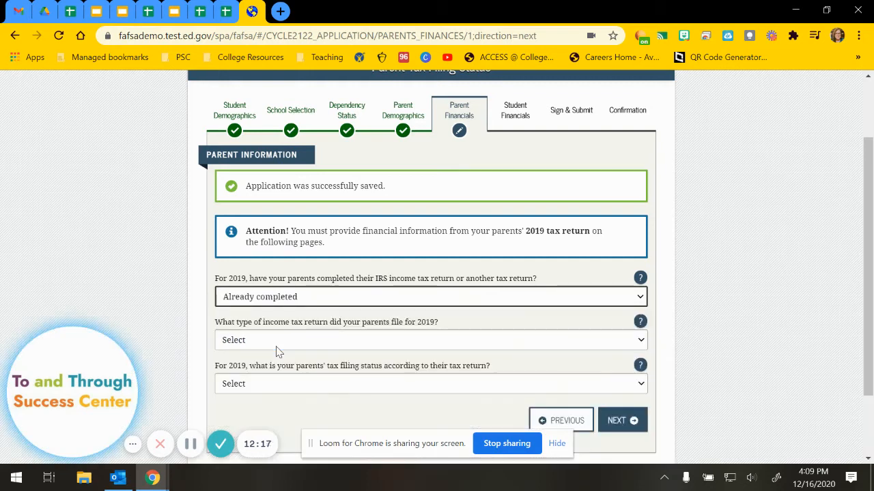
pyautogui.click(278, 349)
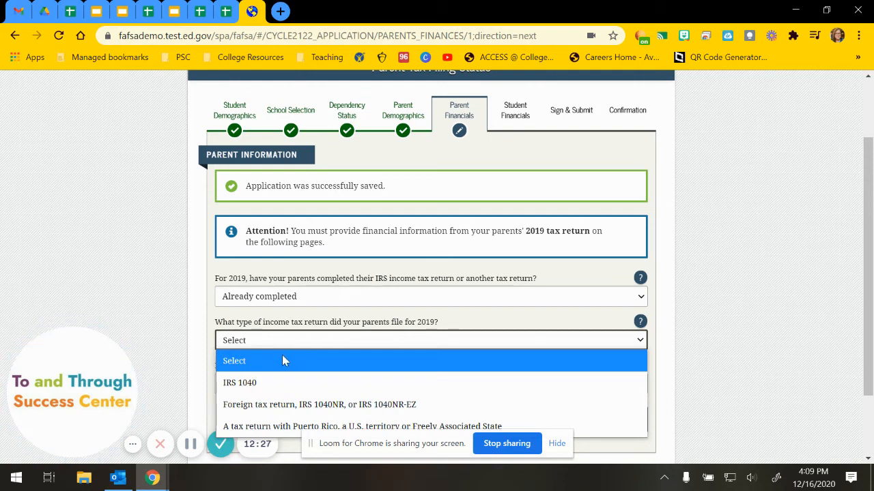
pyautogui.click(240, 386)
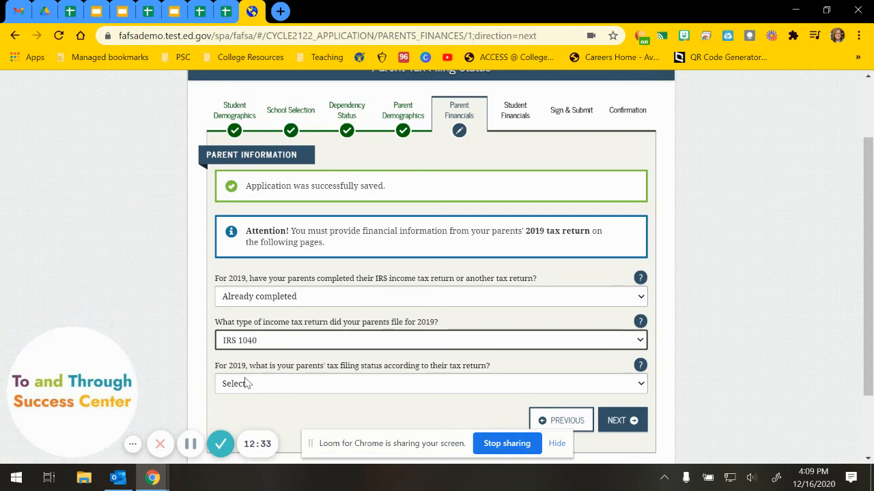
# Set the parents' filing status to Married-Filed Joint Return and continue.
pyautogui.click(285, 388)
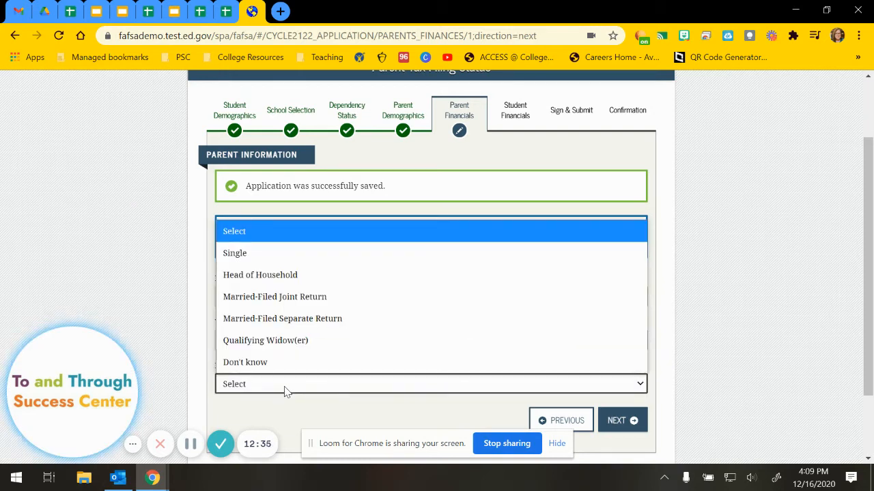
pyautogui.click(286, 389)
pyautogui.click(343, 388)
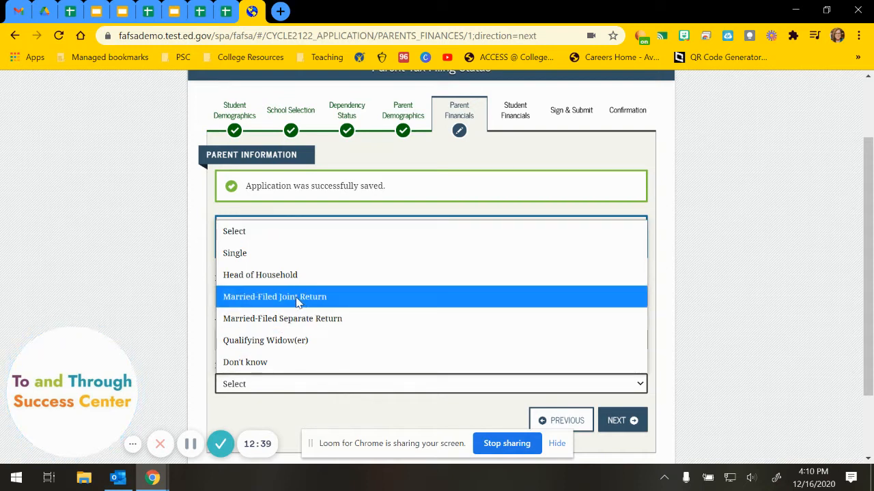
pyautogui.click(337, 301)
pyautogui.scroll(-2, 447, 389)
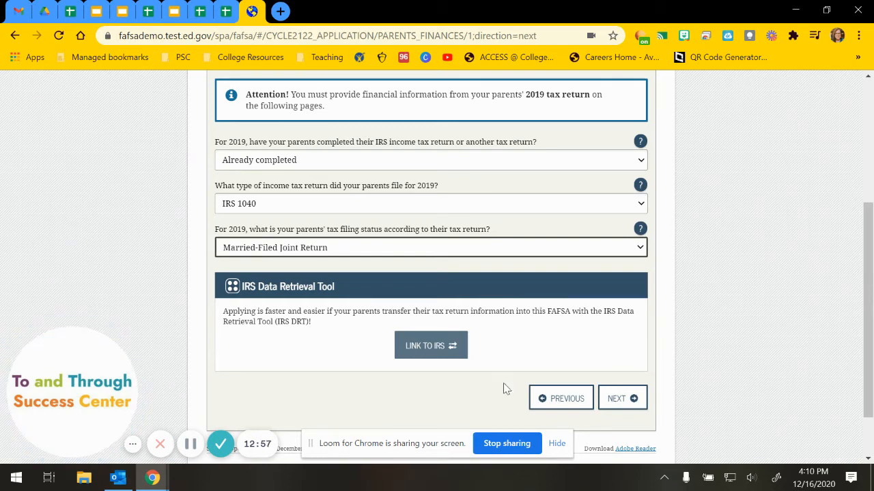
pyautogui.click(614, 405)
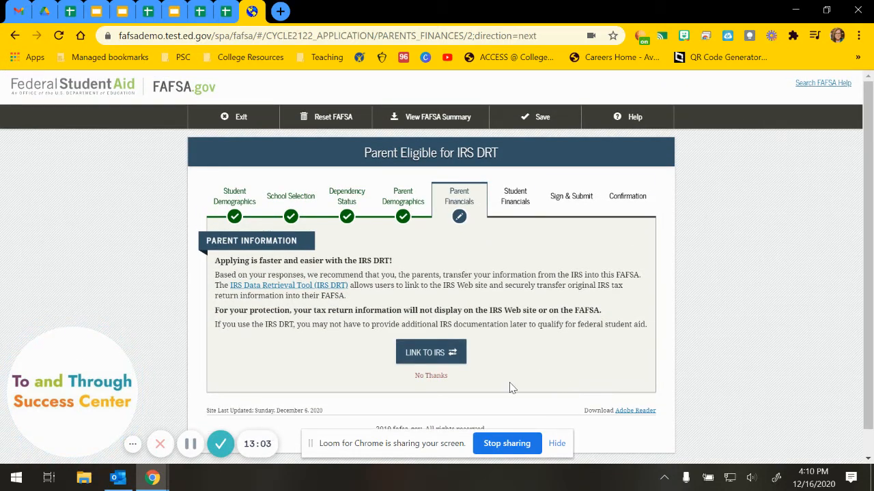
# Choose No Thanks to skip linking to the IRS Data Retrieval Tool.
pyautogui.click(441, 378)
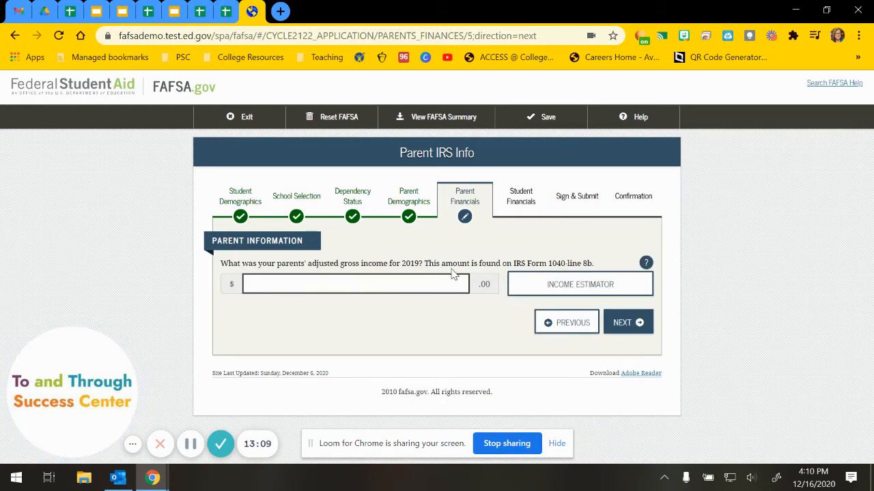
# Open the help on parents' adjusted gross income and scroll to line 8b of Form 1040.
pyautogui.click(648, 264)
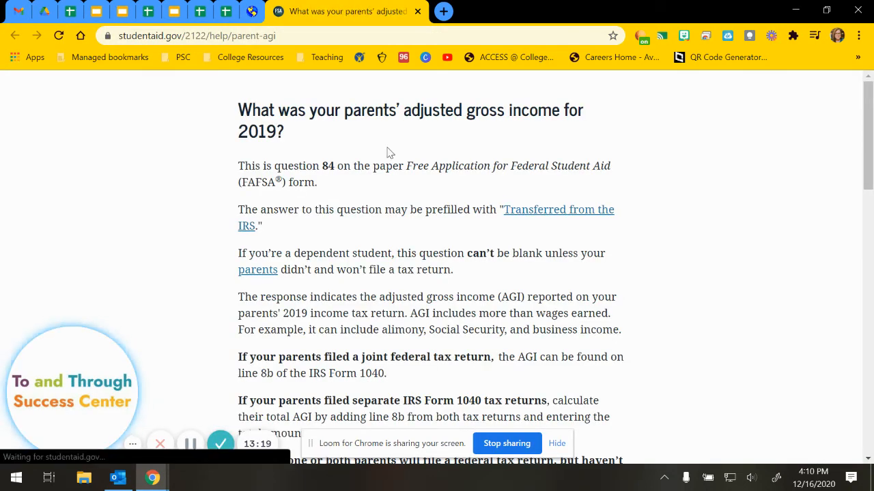
pyautogui.scroll(-8, 360, 253)
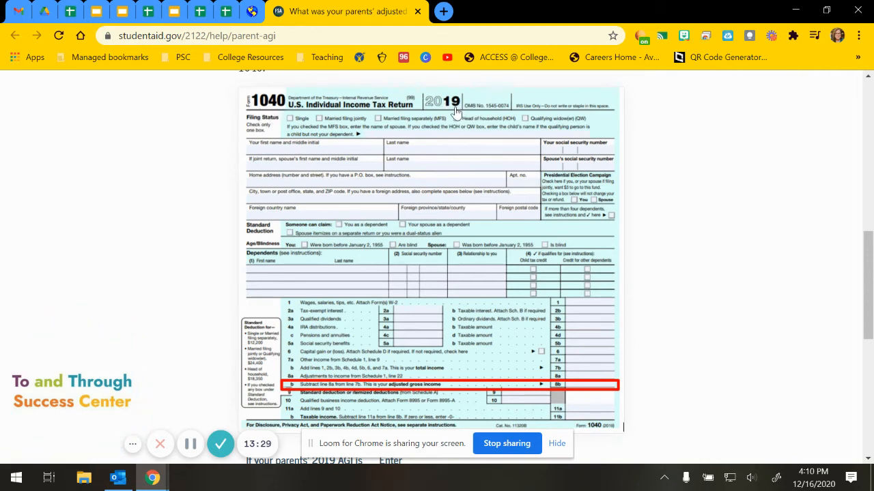
pyautogui.scroll(-1, 410, 239)
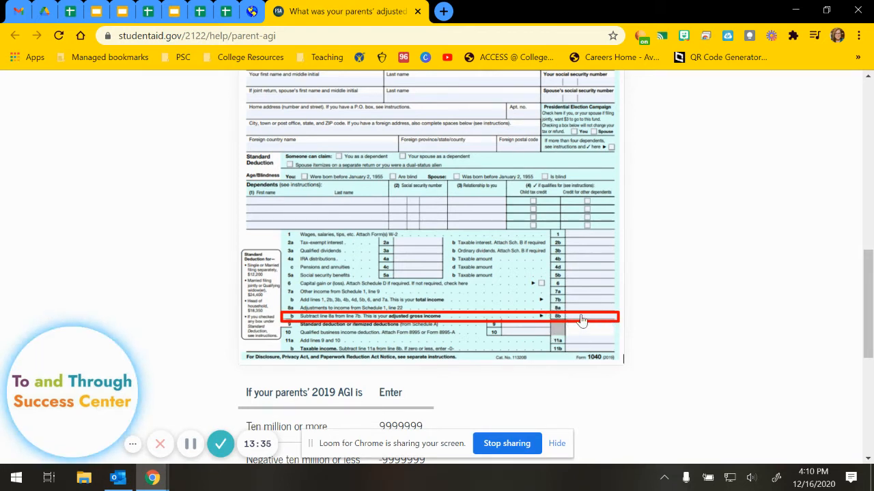
# Enter 12,000 as the parents' 2019 adjusted gross income, close the help tab, and continue.
pyautogui.click(251, 11)
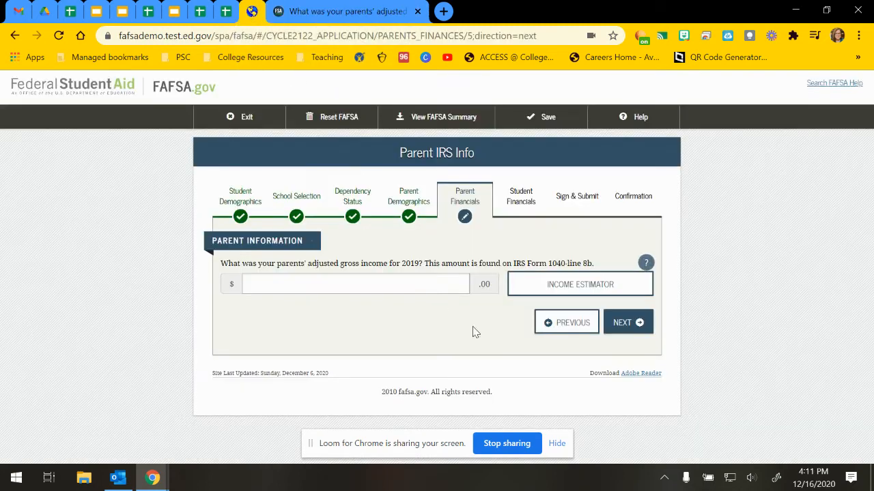
pyautogui.click(414, 282)
pyautogui.write('12,000')
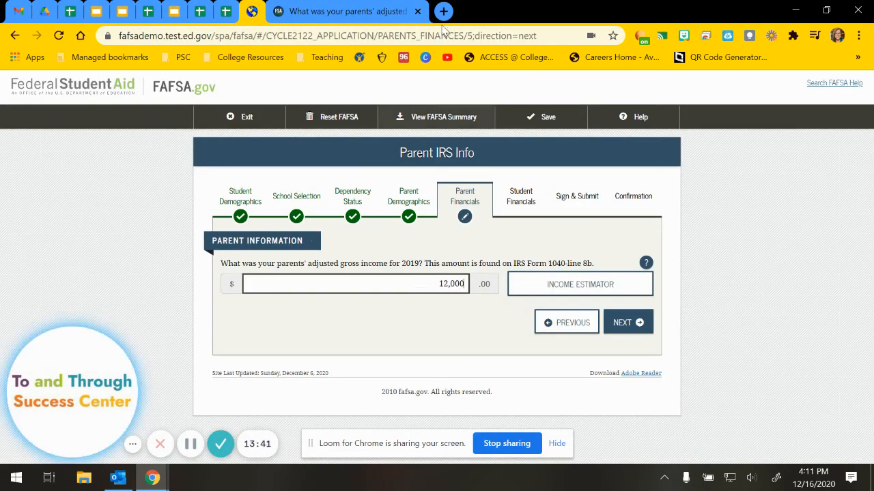
pyautogui.click(417, 11)
pyautogui.click(627, 323)
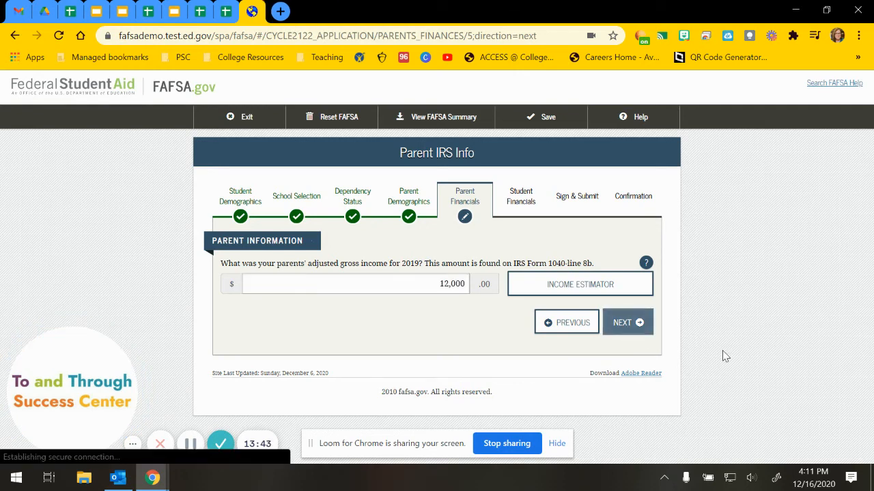
pyautogui.scroll(-1, 696, 340)
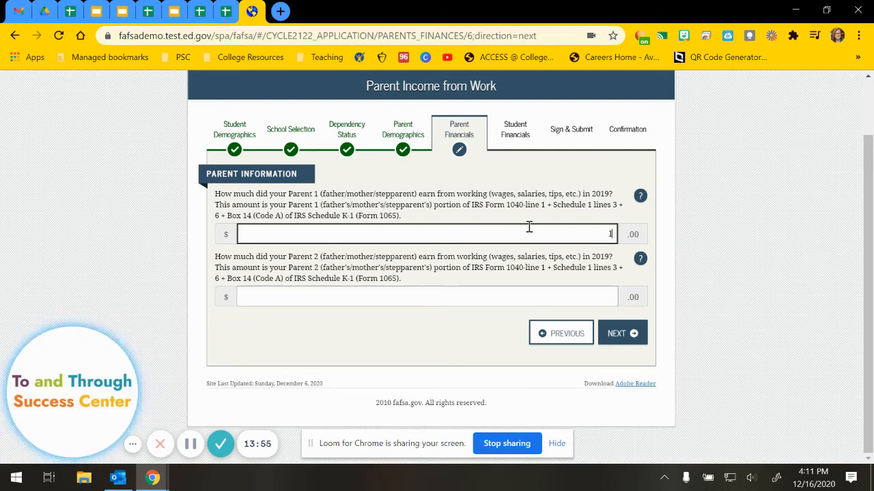
# Enter 12,000 for Parent 1's work earnings and 0 for Parent 2's, then continue.
pyautogui.write('12,000')
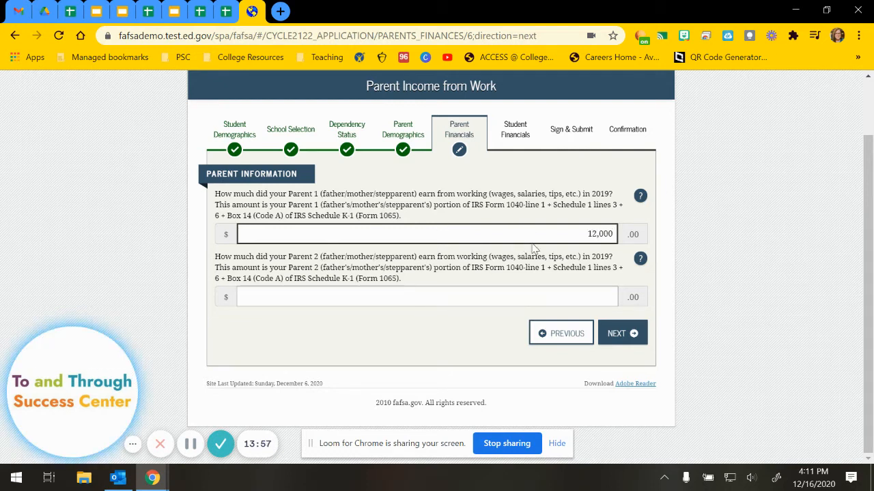
pyautogui.click(590, 296)
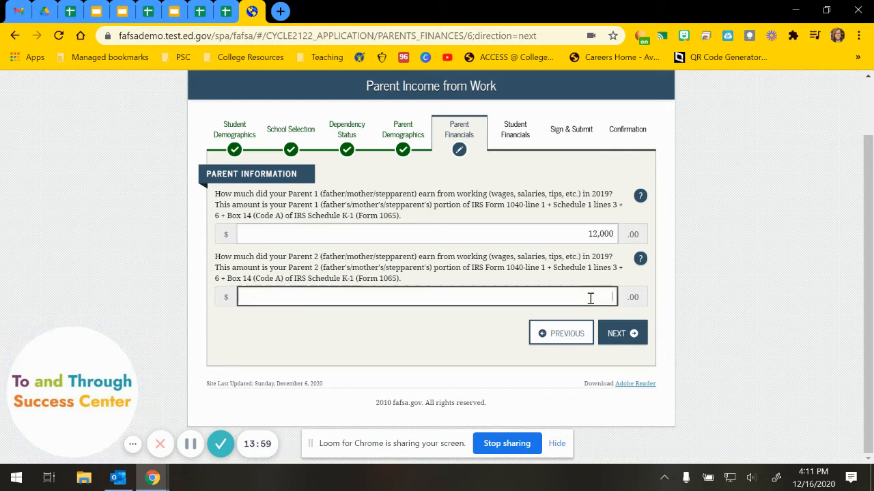
pyautogui.write('0')
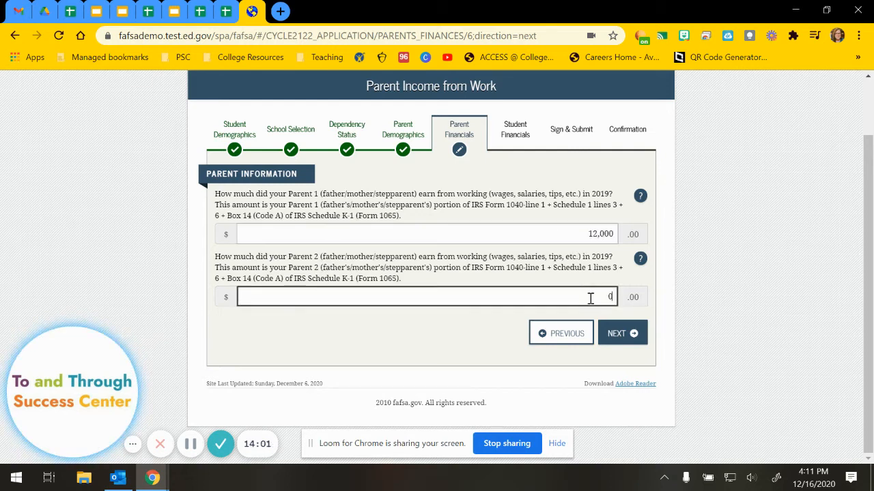
pyautogui.click(616, 334)
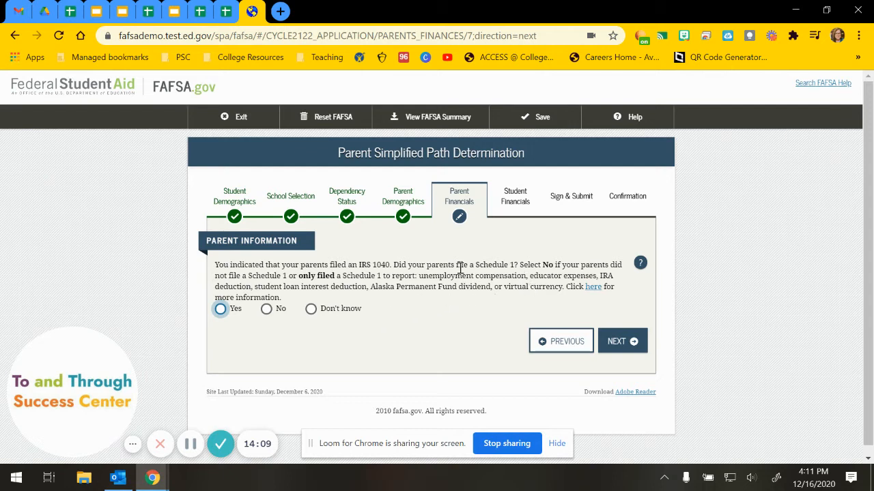
# After reading the Schedule 1 help, answer No, then choose Yes to skip the remaining questions.
pyautogui.moveTo(394, 265); pyautogui.dragTo(524, 275)
pyautogui.click(561, 285)
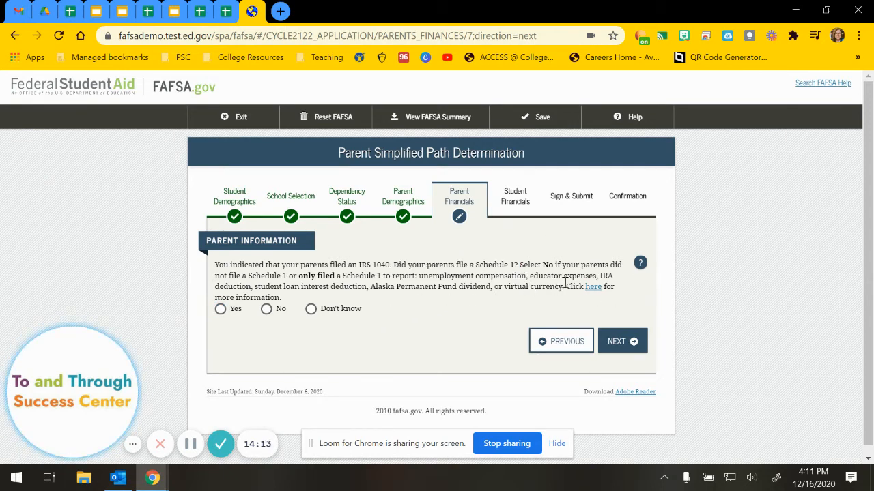
pyautogui.click(639, 264)
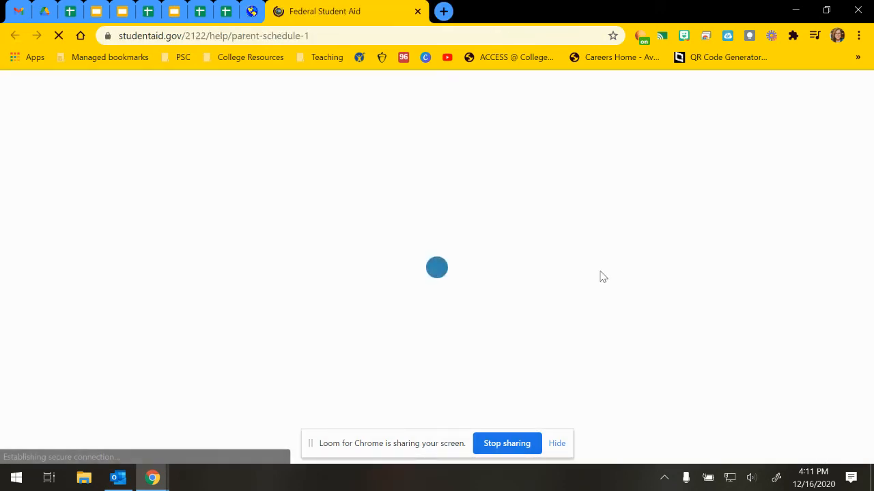
pyautogui.scroll(-10, 599, 278)
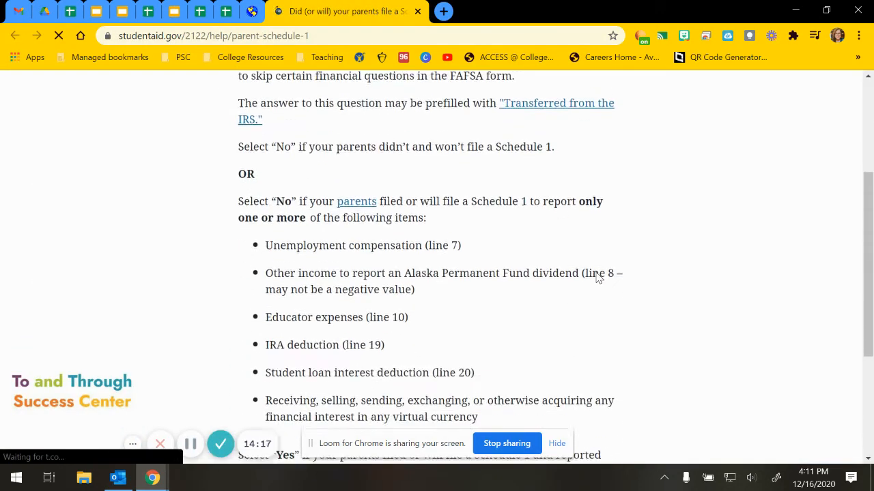
pyautogui.scroll(10, 599, 278)
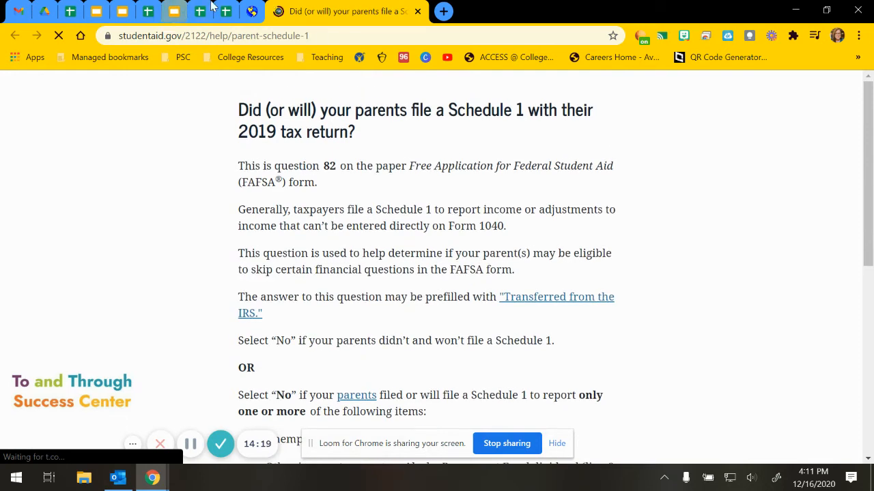
pyautogui.click(417, 11)
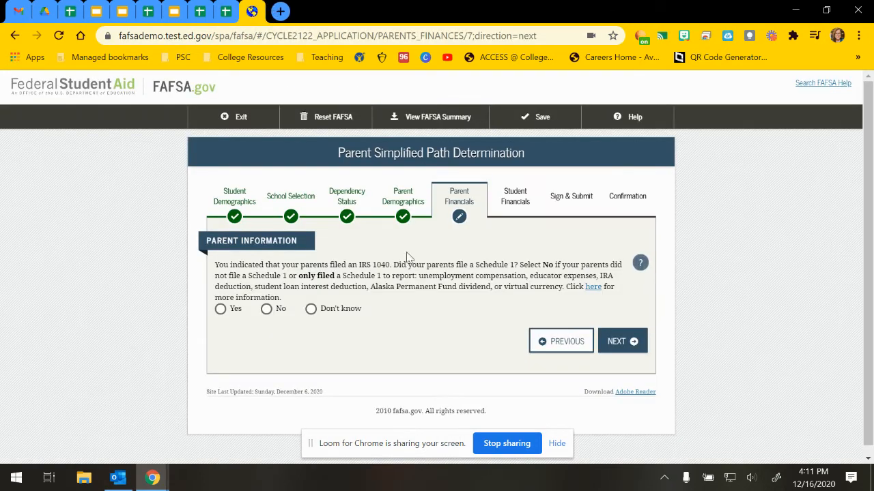
pyautogui.click(267, 309)
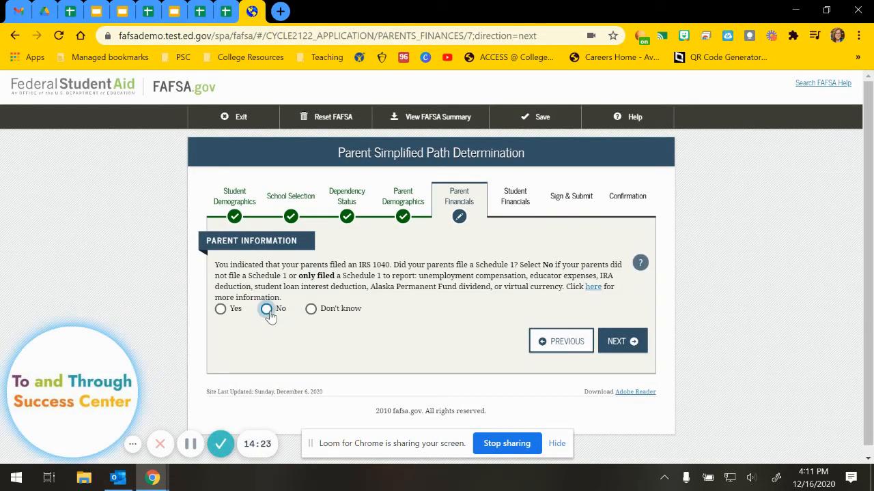
pyautogui.click(639, 348)
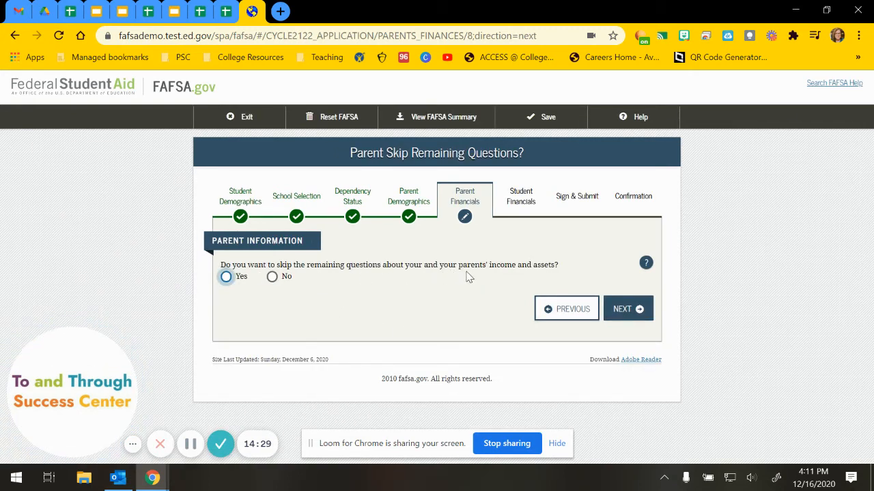
pyautogui.click(226, 277)
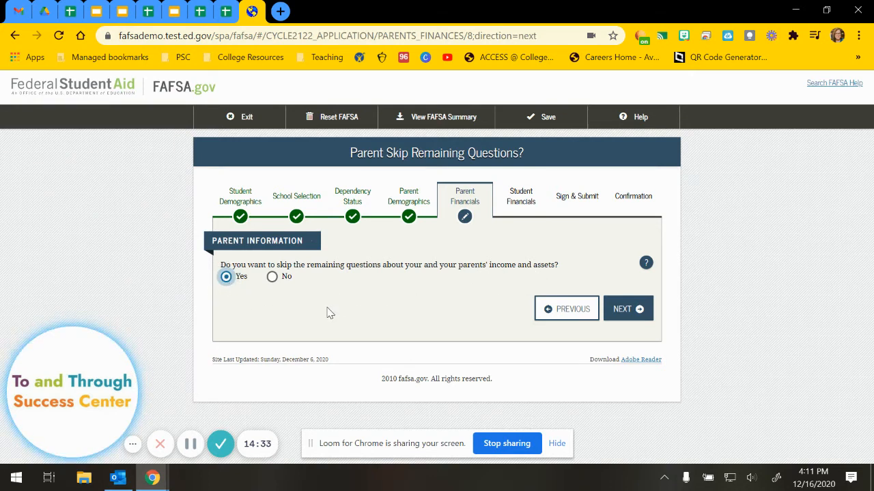
pyautogui.click(625, 309)
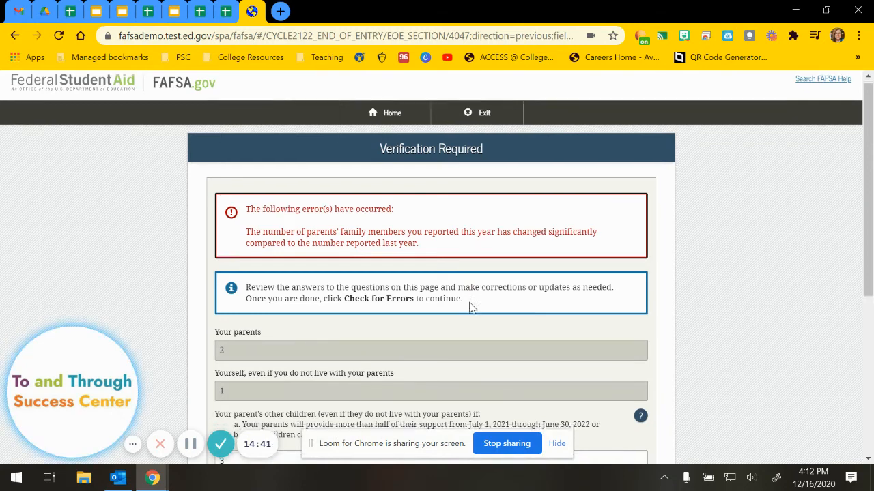
# Leave 3 other children and 1 other person unchanged and recheck the household size for errors.
pyautogui.scroll(-1, 470, 308)
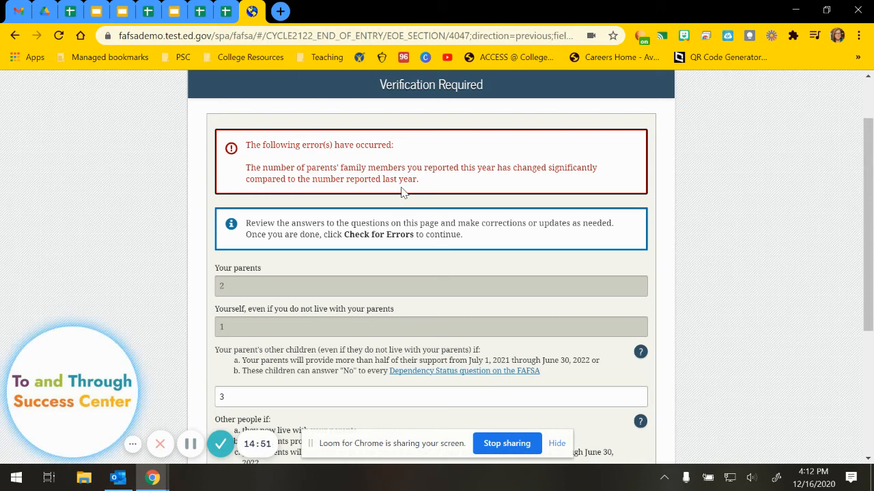
pyautogui.scroll(-3, 384, 199)
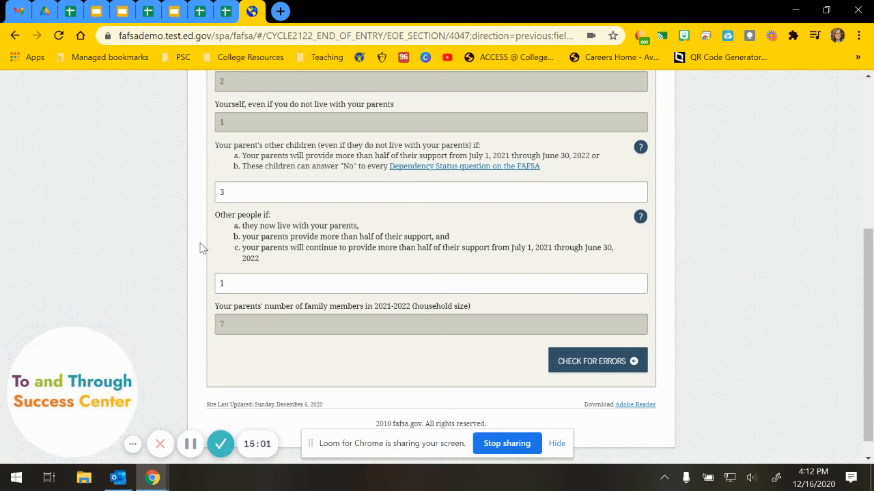
pyautogui.scroll(1, 200, 248)
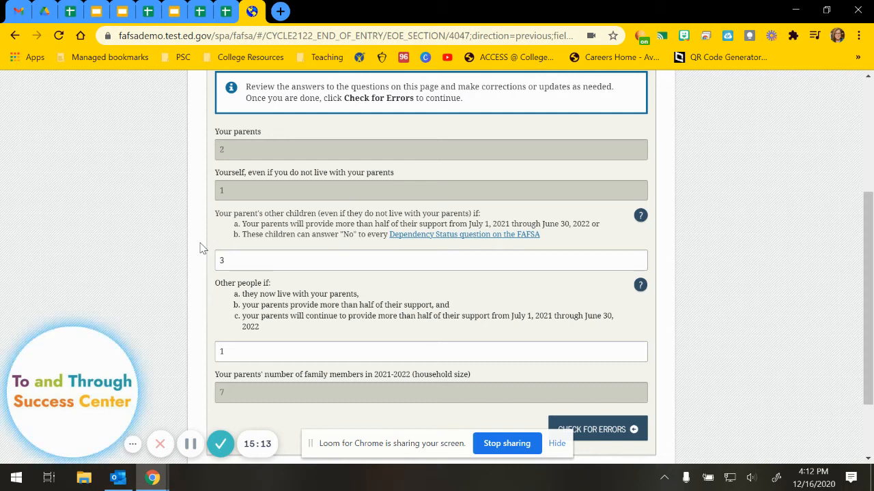
pyautogui.click(250, 263)
pyautogui.click(225, 351)
pyautogui.scroll(-2, 191, 323)
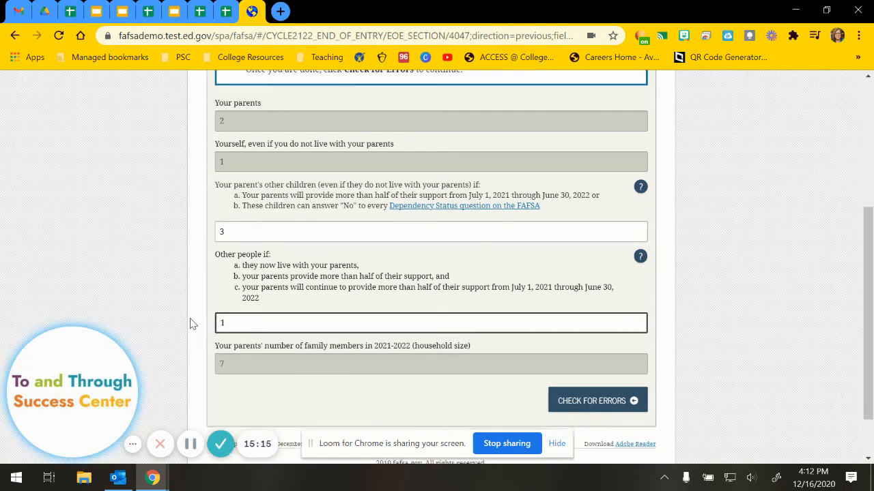
pyautogui.click(584, 347)
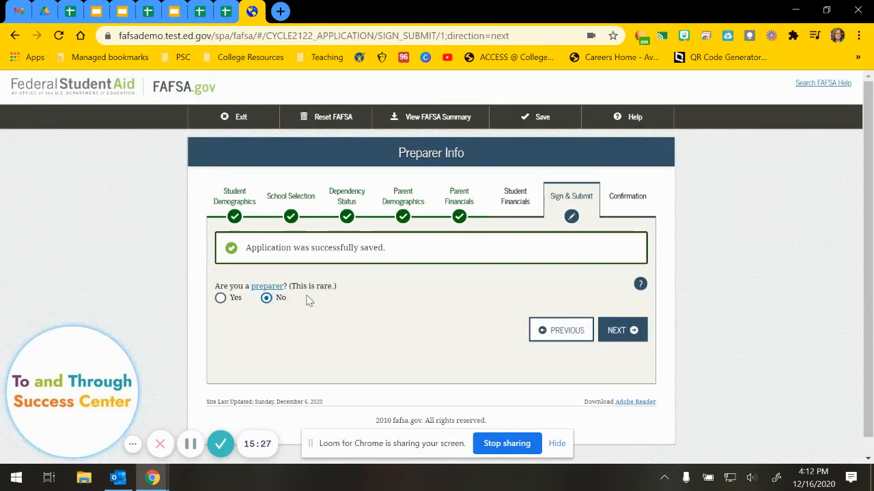
# Confirm no preparer, scroll through the FAFSA Summary, and continue to Signature Status.
pyautogui.click(618, 337)
pyautogui.scroll(-2, 413, 315)
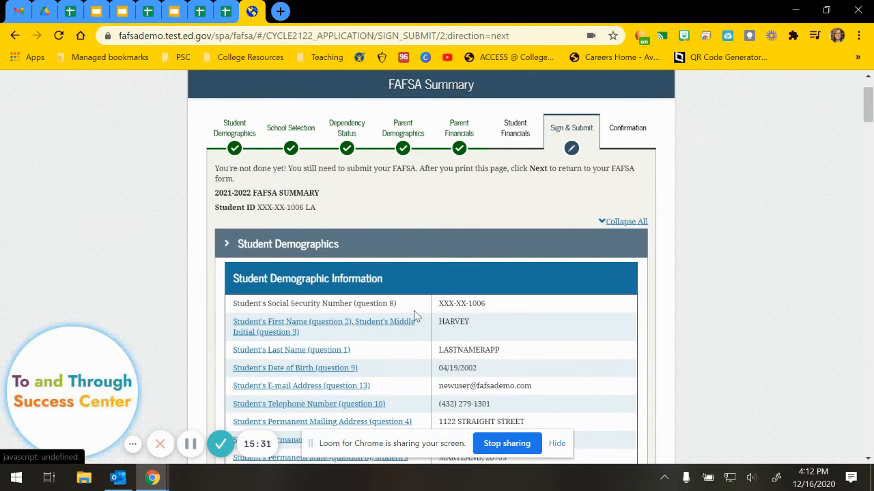
pyautogui.scroll(-1, 414, 316)
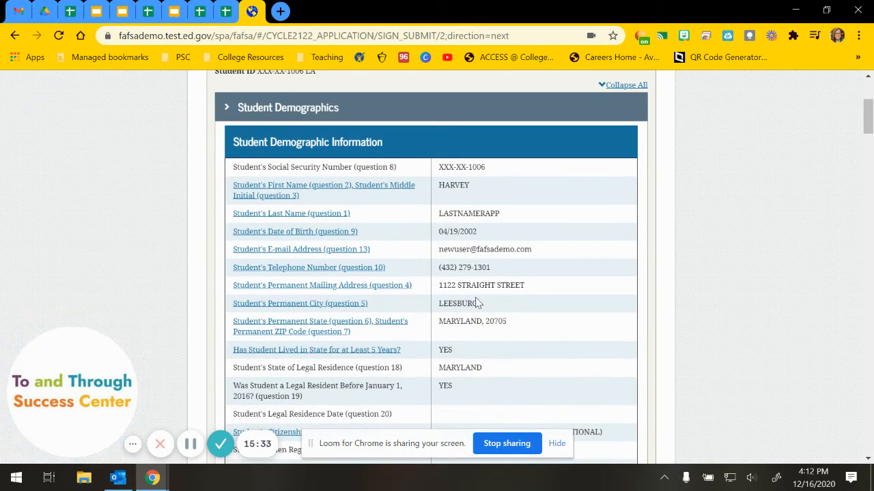
pyautogui.scroll(-4, 478, 308)
pyautogui.scroll(-10, 478, 307)
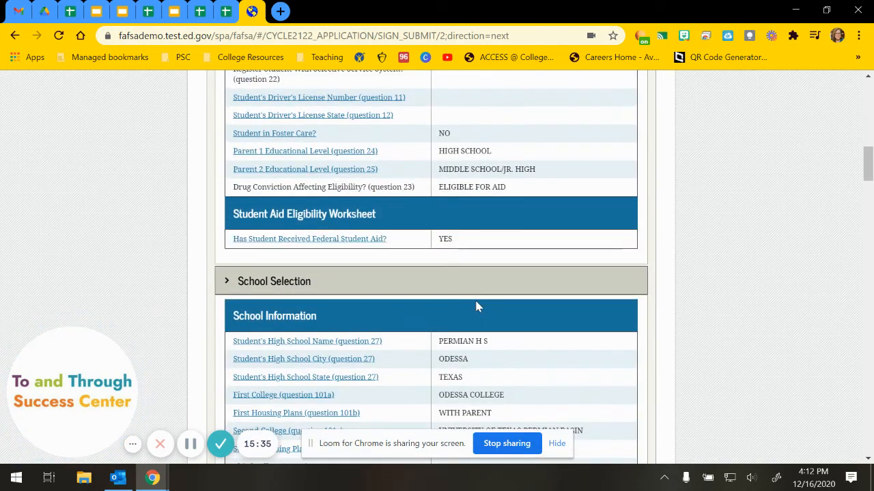
pyautogui.scroll(-10, 478, 306)
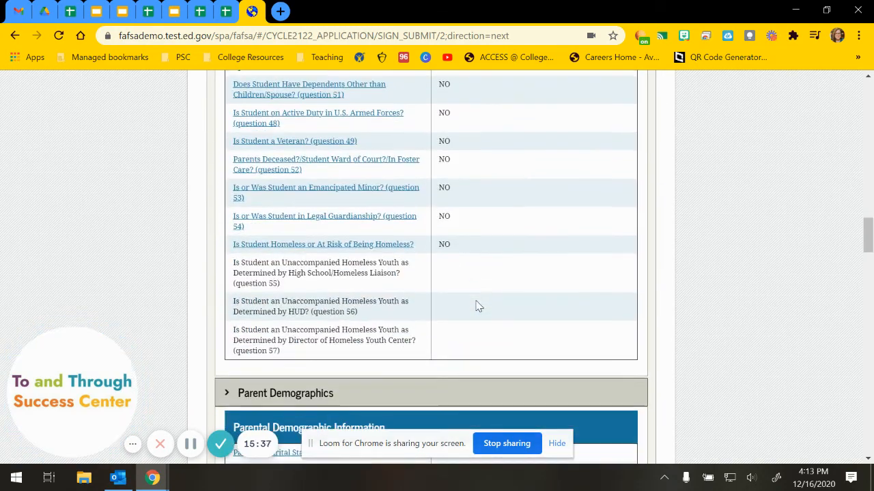
pyautogui.scroll(-10, 477, 304)
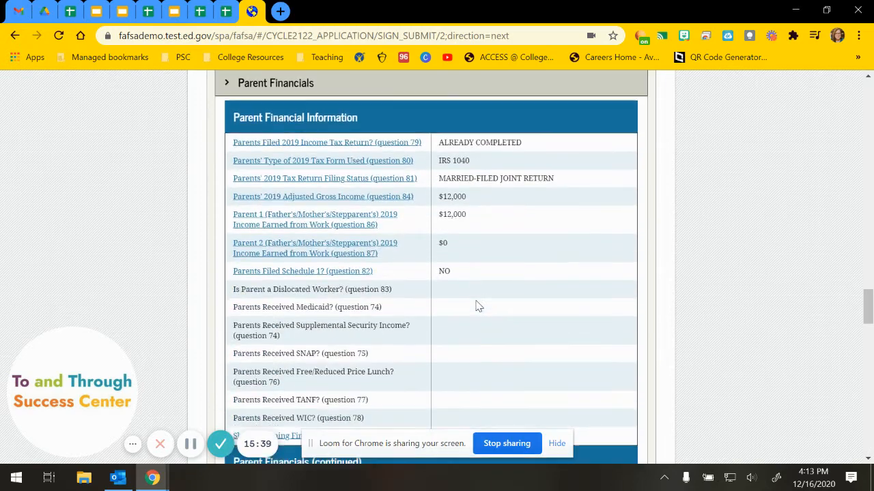
pyautogui.scroll(-10, 476, 306)
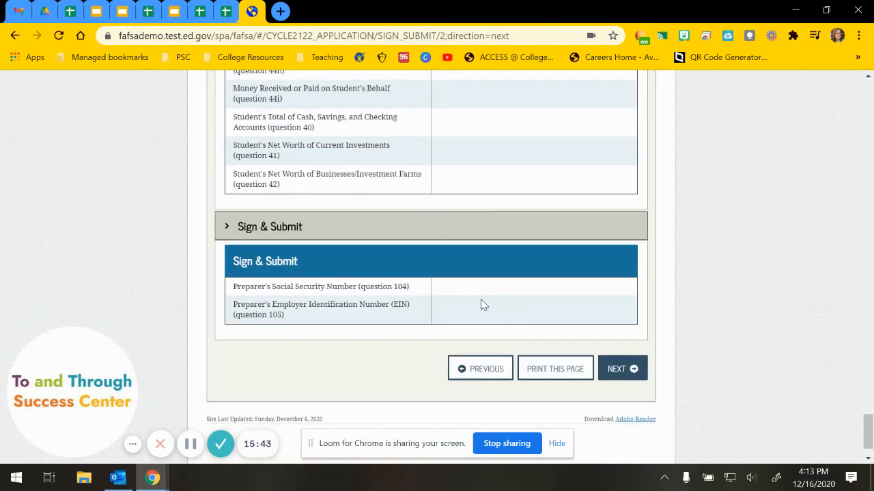
pyautogui.click(617, 370)
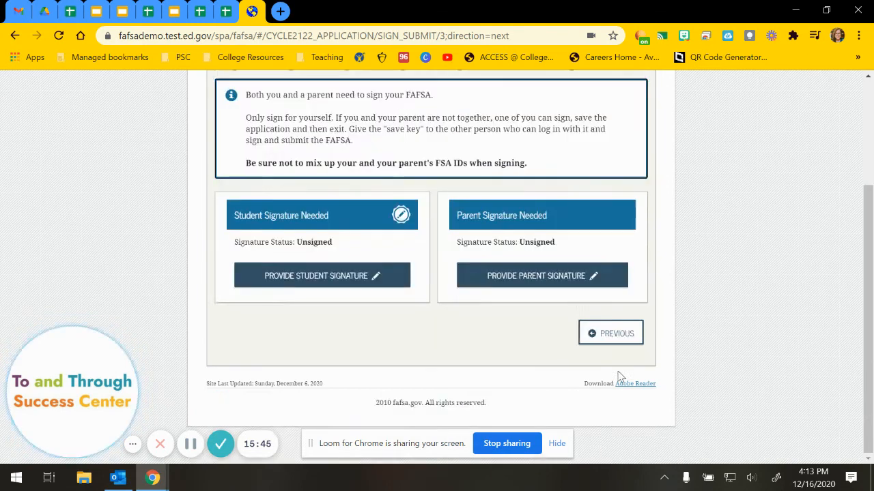
# Agree to the student terms and sign the FAFSA so the student shows Signed Electronically.
pyautogui.scroll(-1, 415, 318)
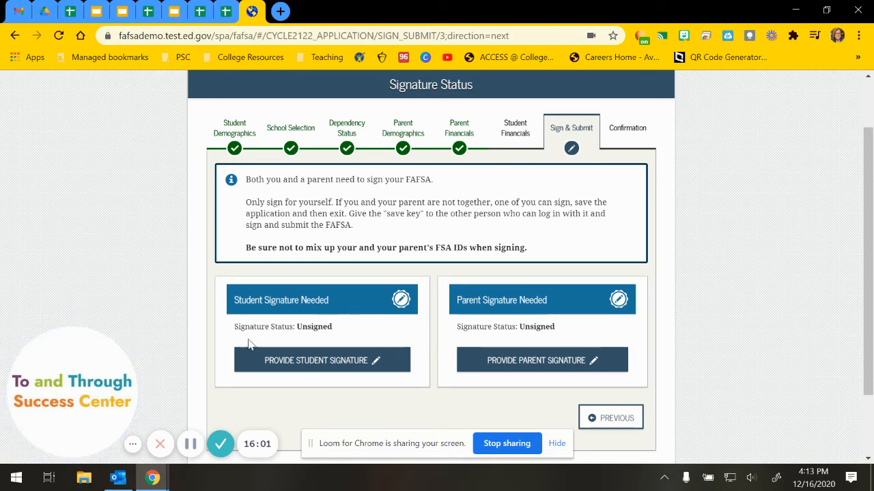
pyautogui.click(322, 367)
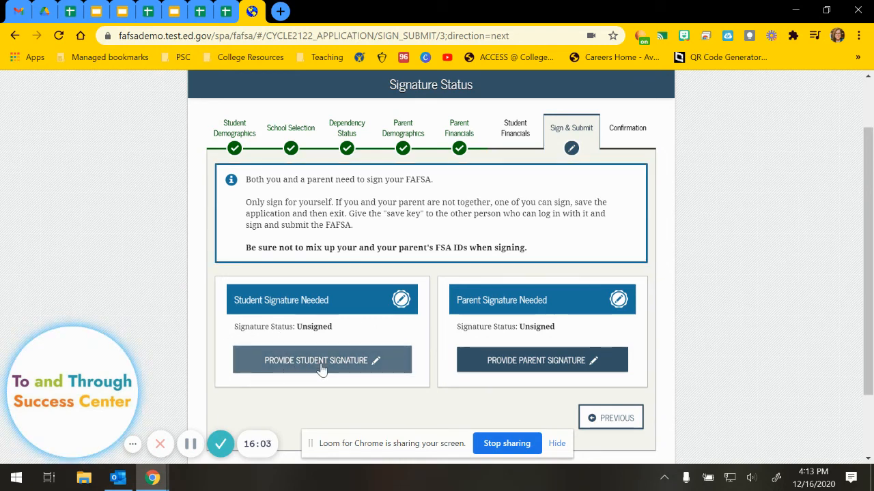
pyautogui.scroll(-5, 322, 364)
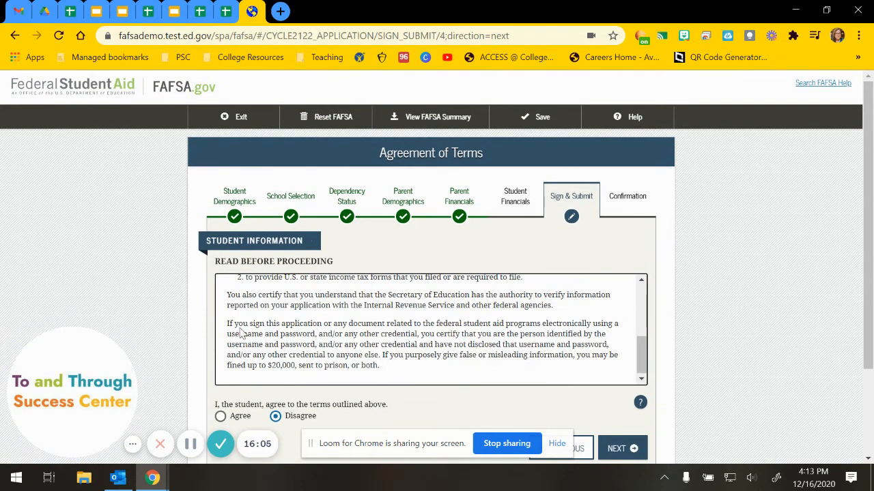
pyautogui.click(220, 415)
pyautogui.scroll(-2, 345, 403)
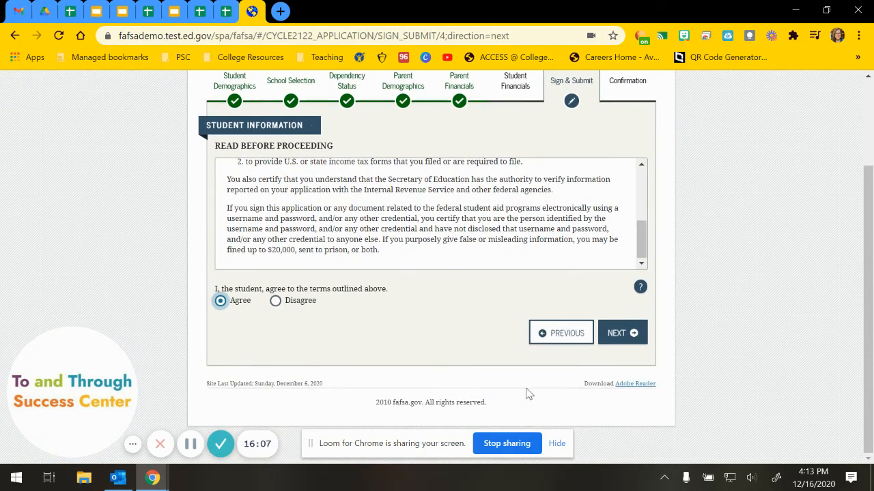
pyautogui.click(614, 344)
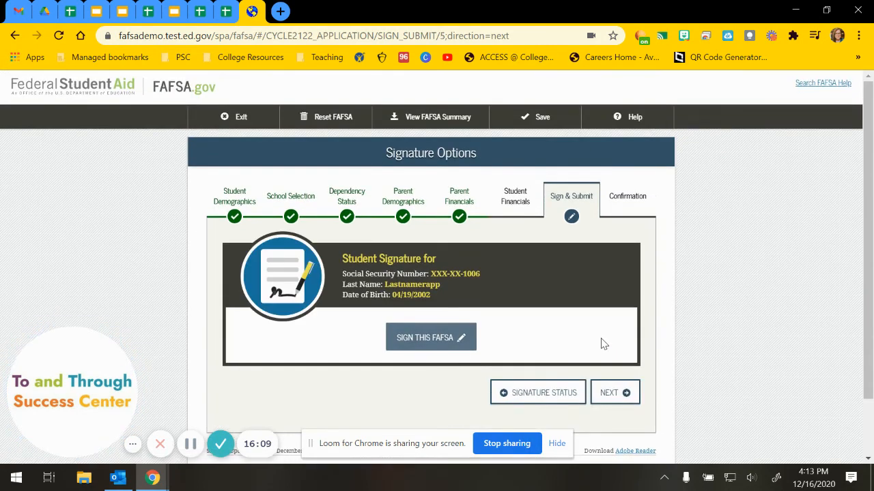
pyautogui.click(450, 338)
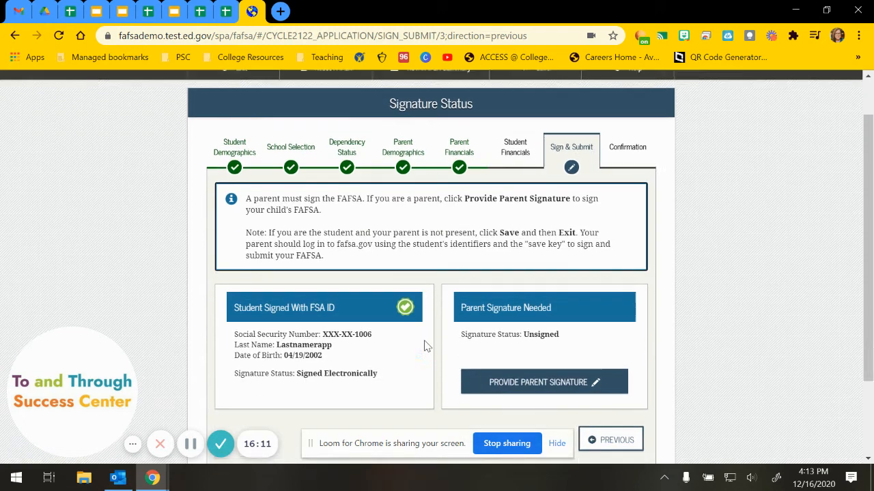
# Agree to the parent terms and reveal the FSA ID, printed page, and no-signature options.
pyautogui.click(552, 365)
pyautogui.scroll(-2, 424, 382)
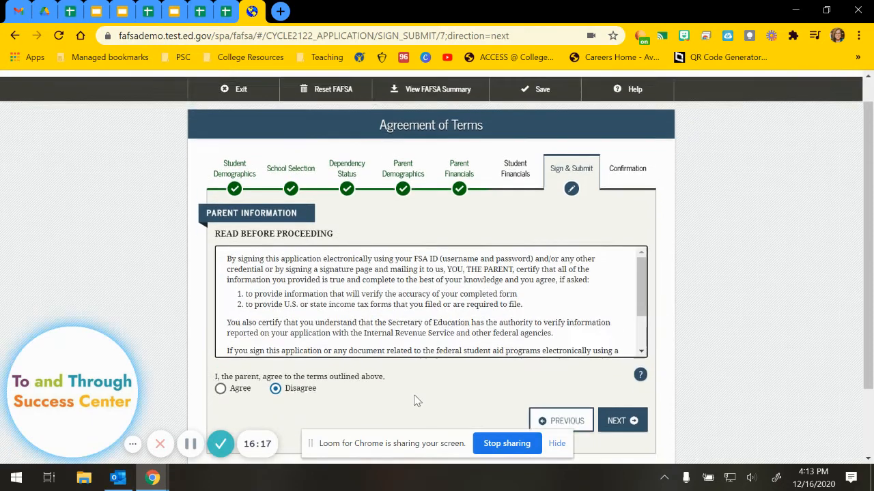
pyautogui.click(221, 302)
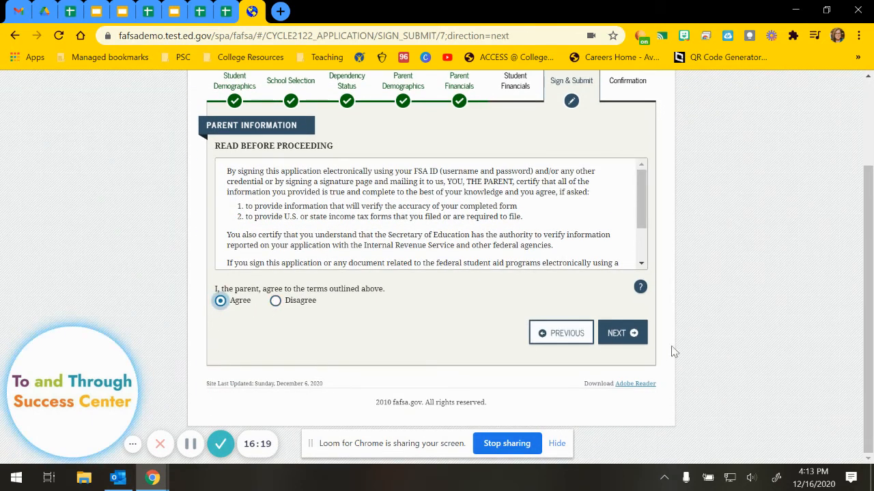
pyautogui.click(623, 333)
pyautogui.scroll(-3, 677, 341)
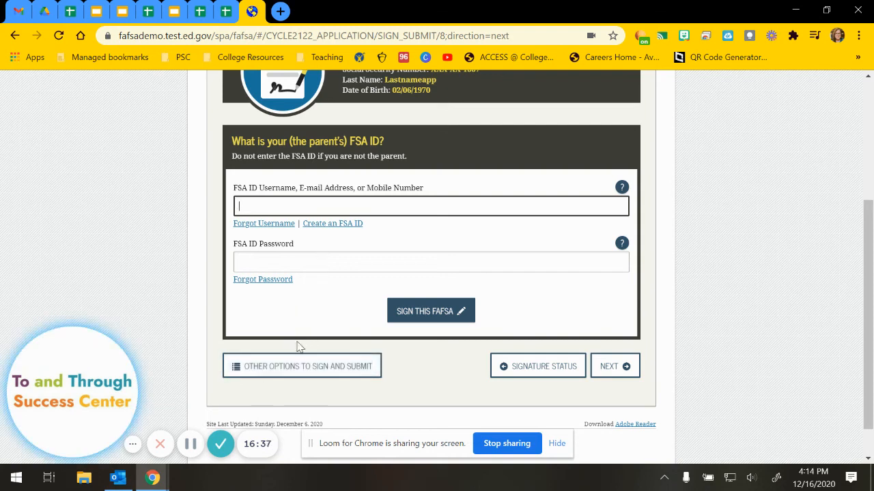
pyautogui.click(336, 372)
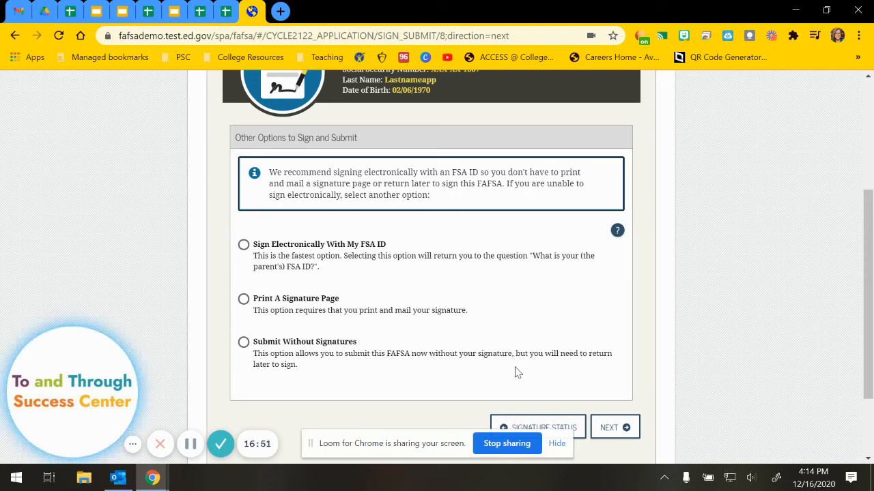
# Choose Print a Signature Page as the parent's signature method.
pyautogui.click(244, 300)
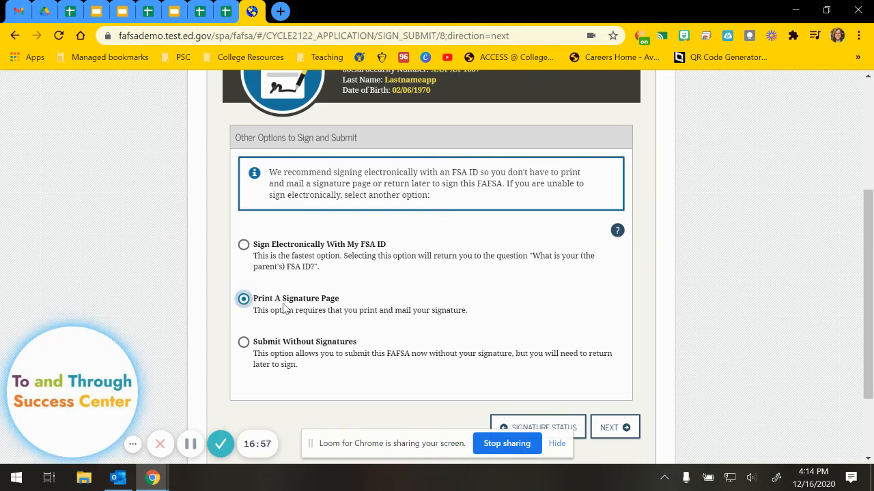
pyautogui.scroll(-1, 348, 313)
pyautogui.click(608, 359)
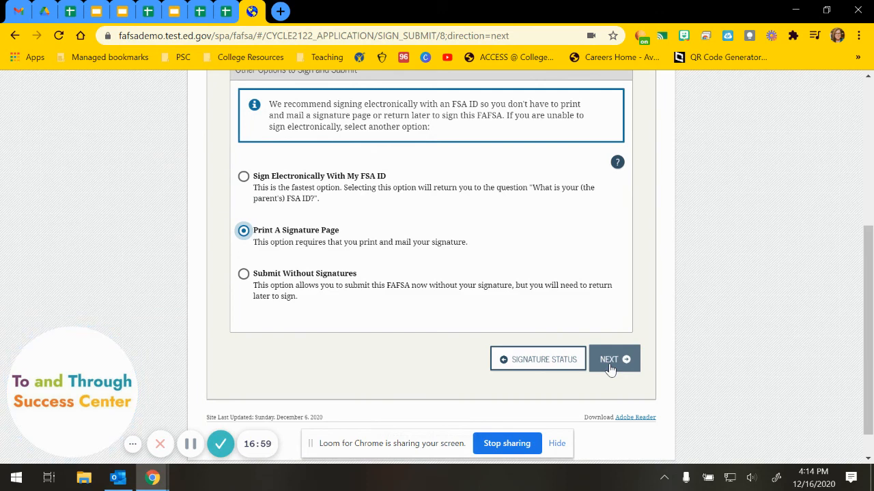
# Bring up the printable signature page, cancel printing, and return to Signature Status.
pyautogui.scroll(-2, 612, 370)
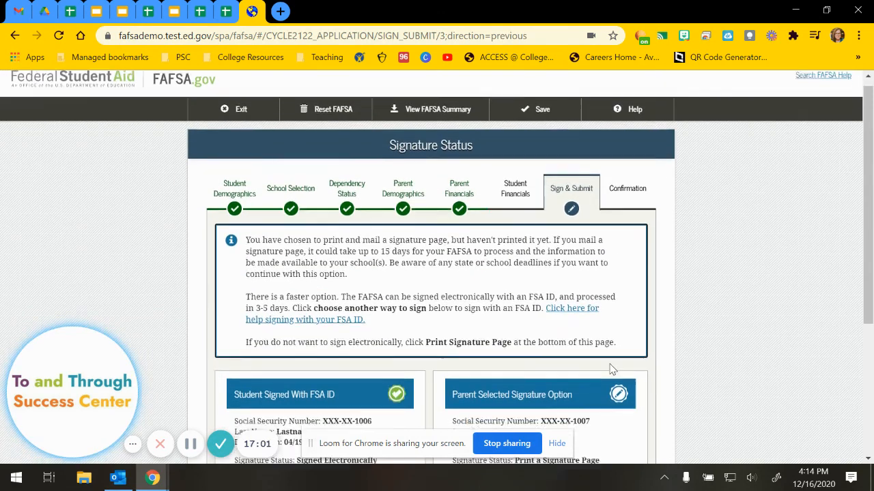
pyautogui.scroll(-1, 612, 369)
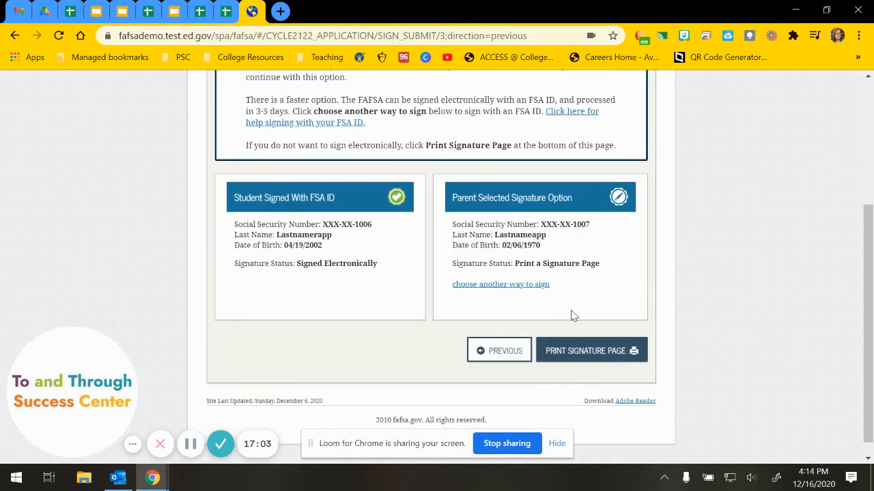
pyautogui.click(585, 351)
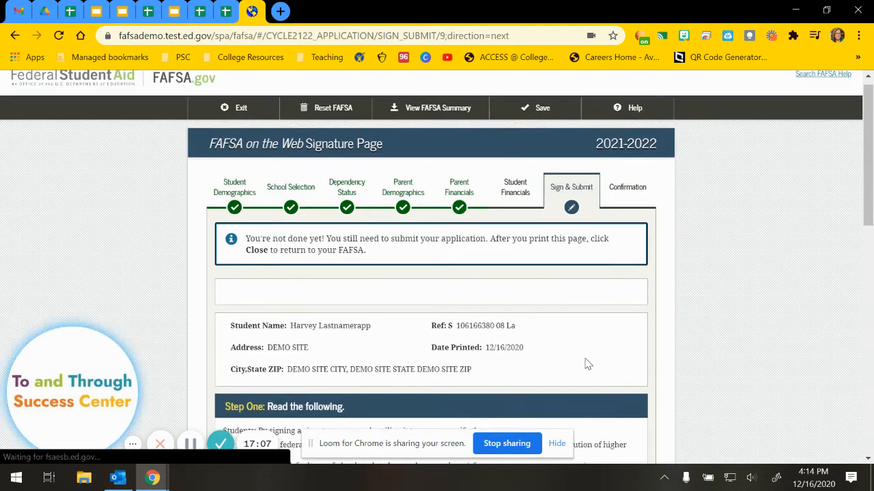
pyautogui.scroll(-2, 505, 348)
pyautogui.scroll(-6, 453, 338)
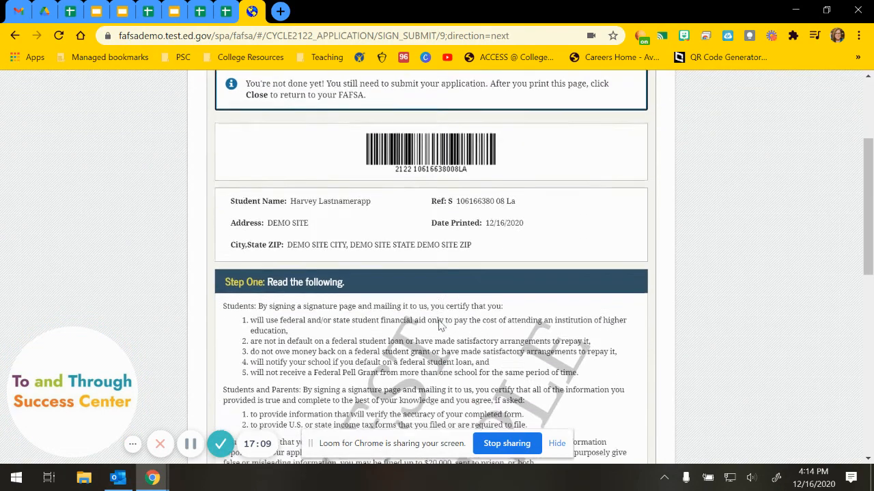
pyautogui.scroll(-3, 415, 338)
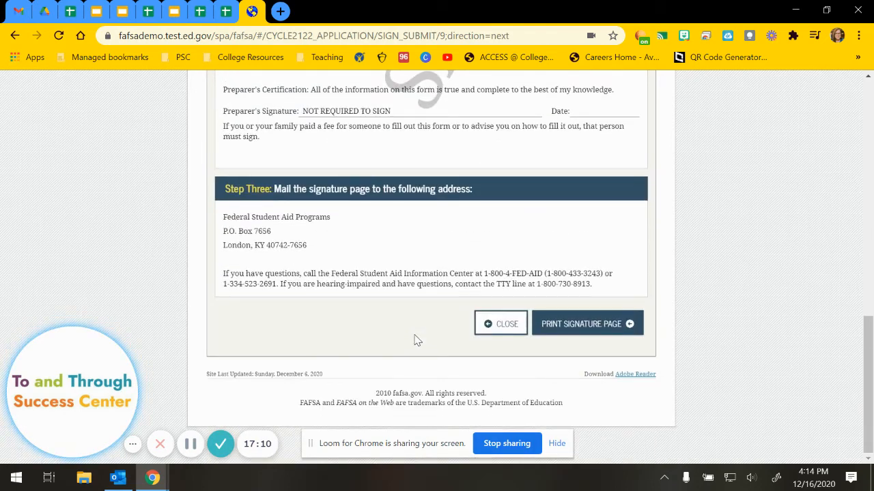
pyautogui.click(577, 326)
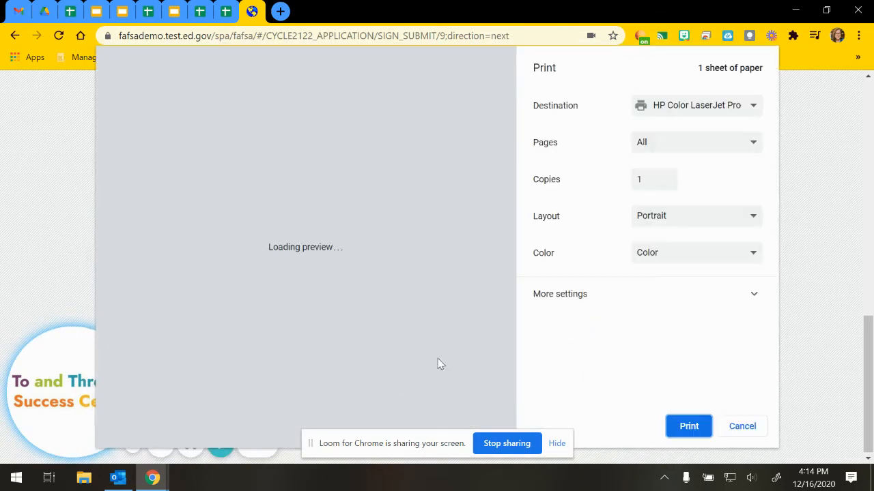
pyautogui.click(757, 429)
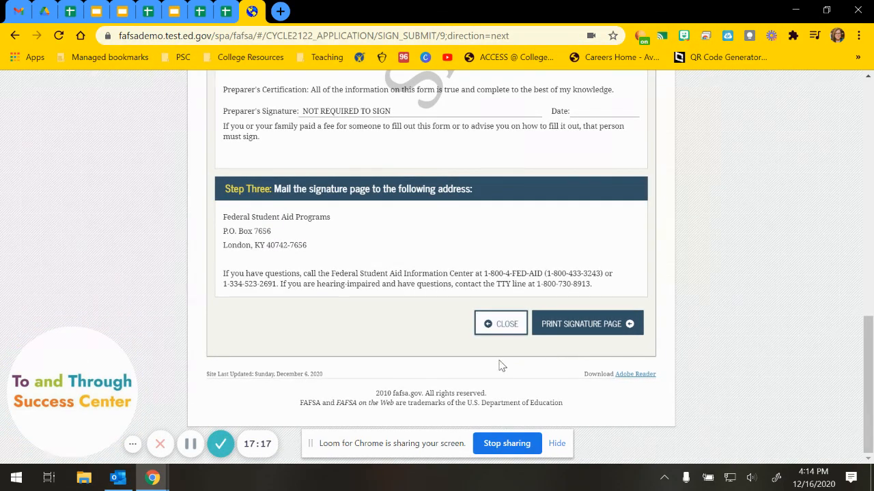
pyautogui.scroll(4, 498, 366)
pyautogui.scroll(-3, 496, 368)
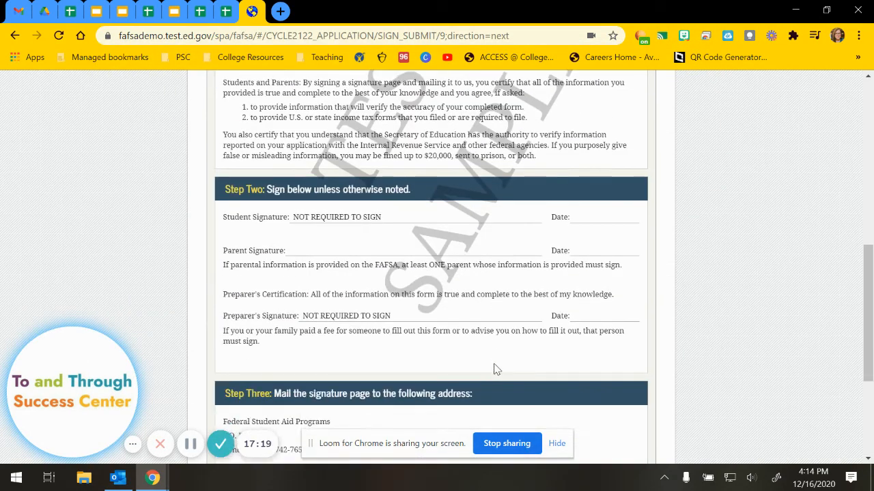
pyautogui.click(504, 392)
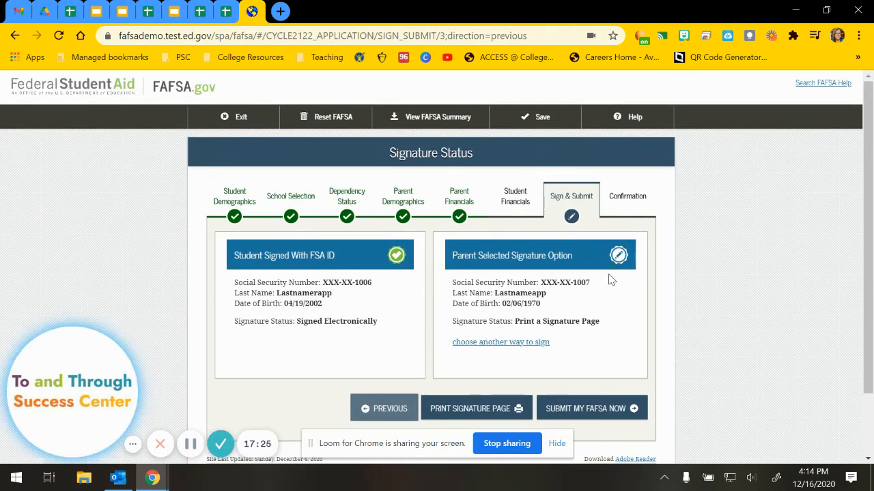
# Submit the FAFSA and highlight the error message shown over the 2021-2022 Confirmation Page.
pyautogui.click(603, 412)
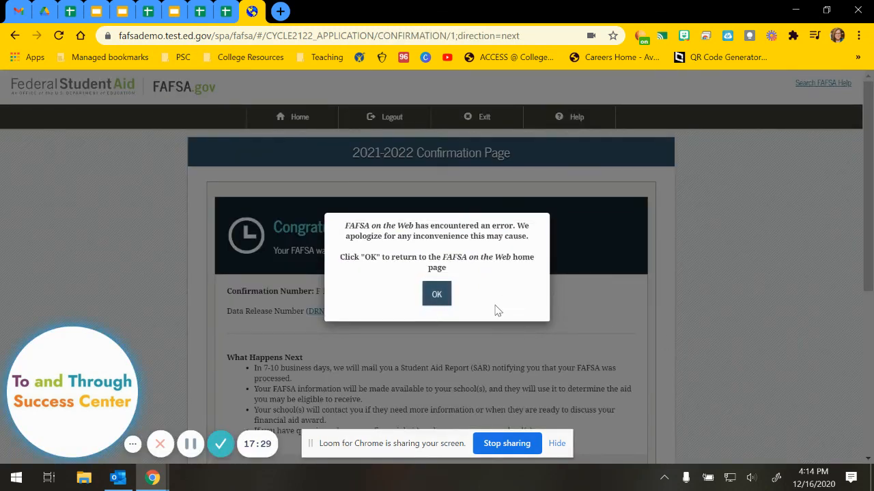
pyautogui.moveTo(427, 226); pyautogui.dragTo(459, 269)
pyautogui.click(459, 270)
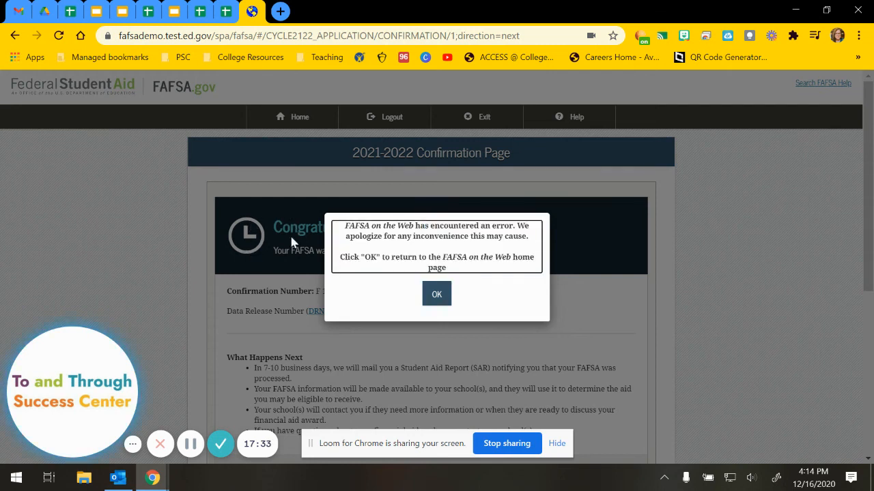